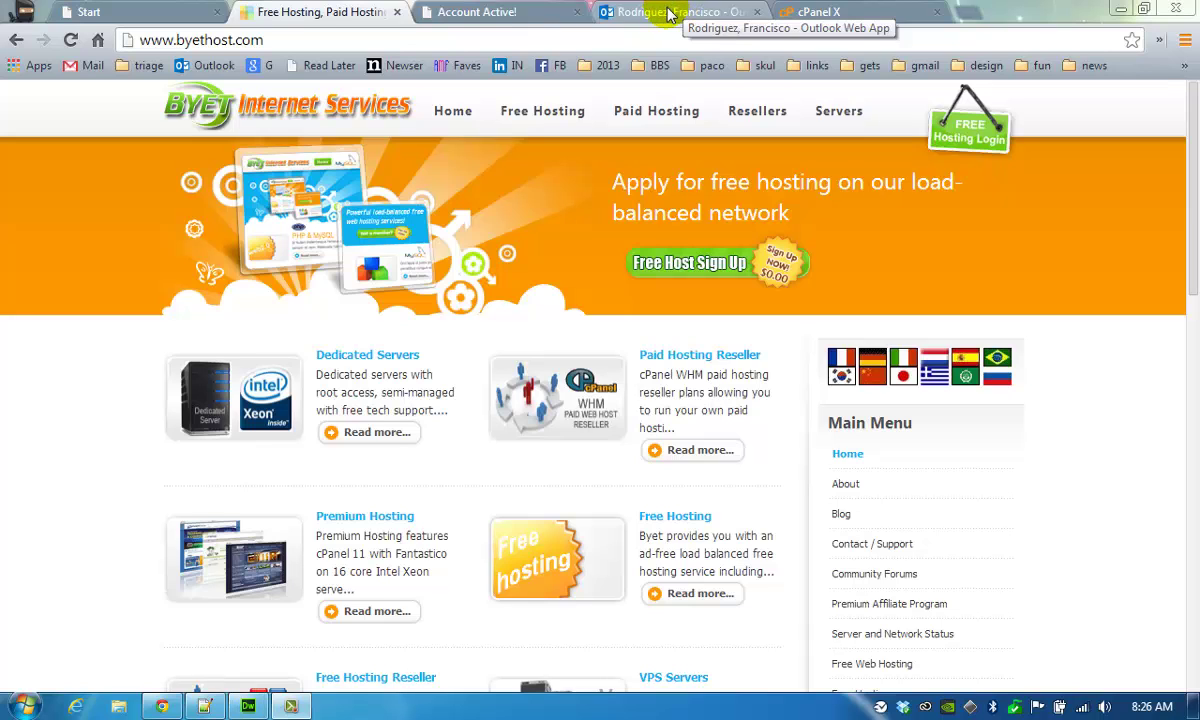
Step: Review the hosting account details in the activation e-mail, the site's home page and the saved login notes in Notepad++
left_click(669, 14)
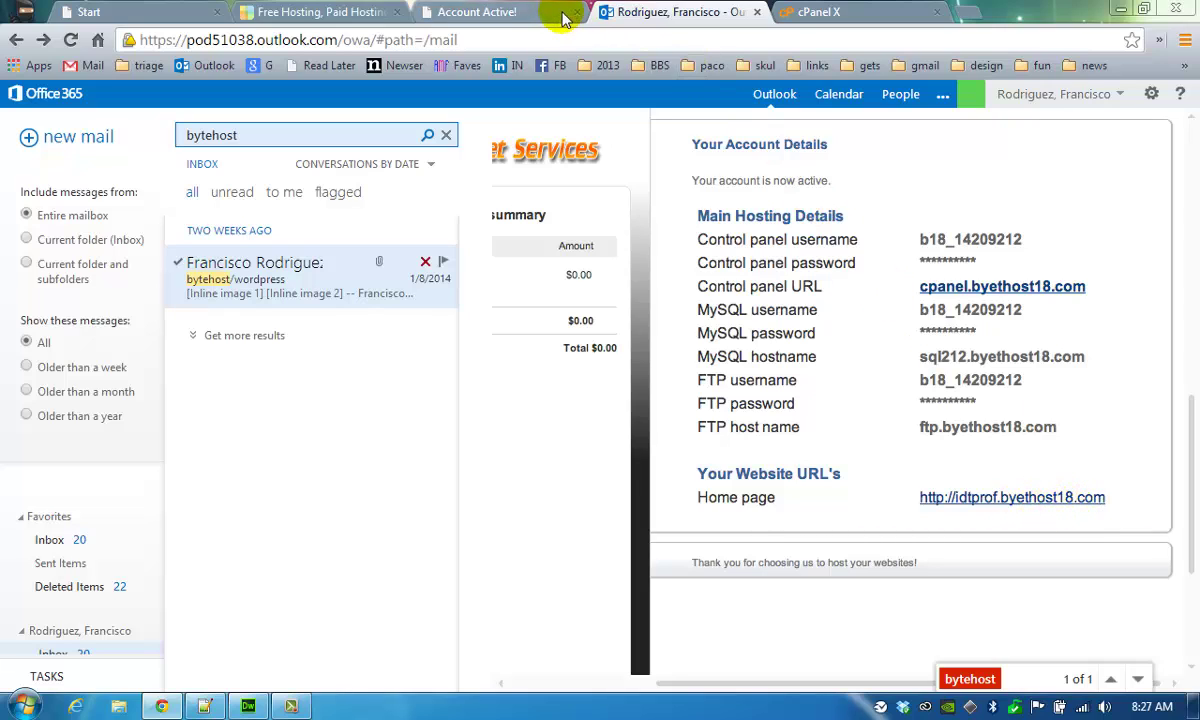
left_click(514, 16)
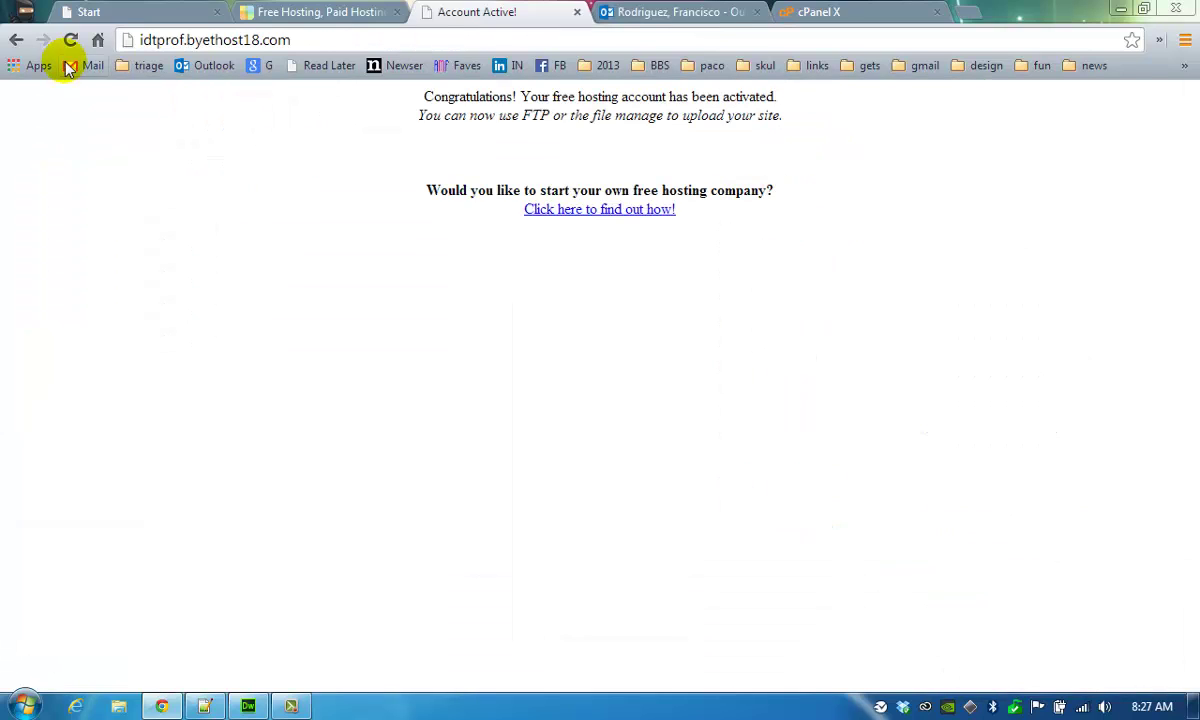
left_click(706, 12)
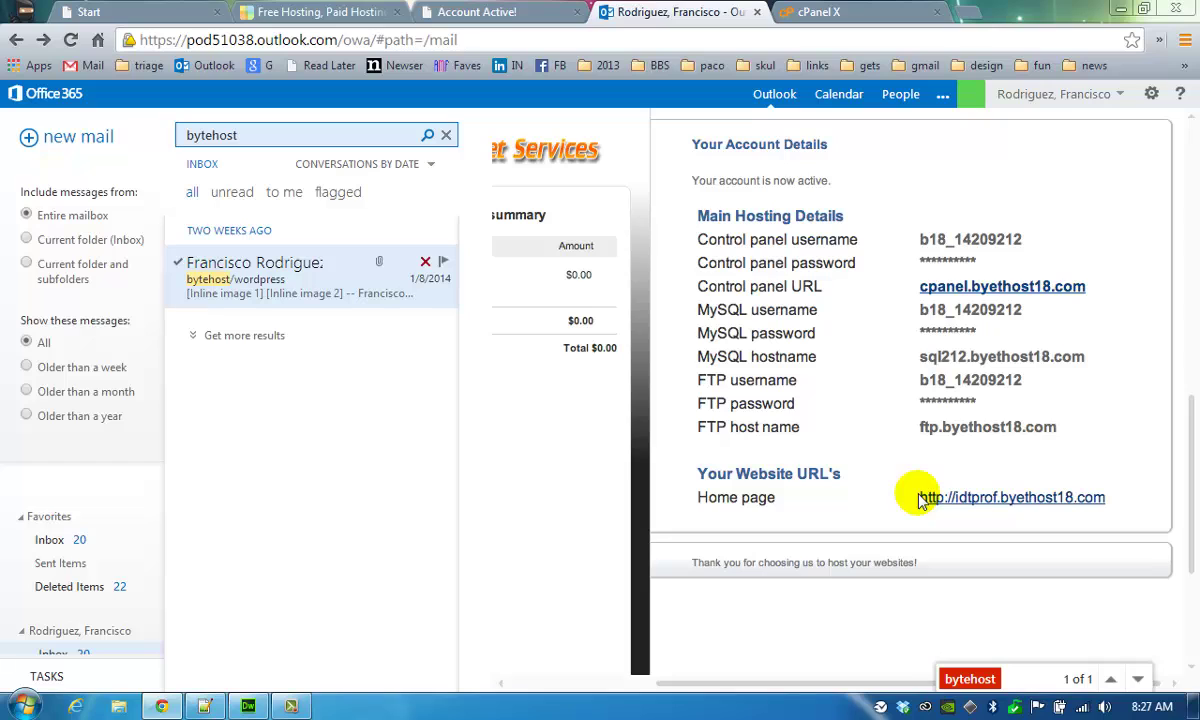
left_click(205, 707)
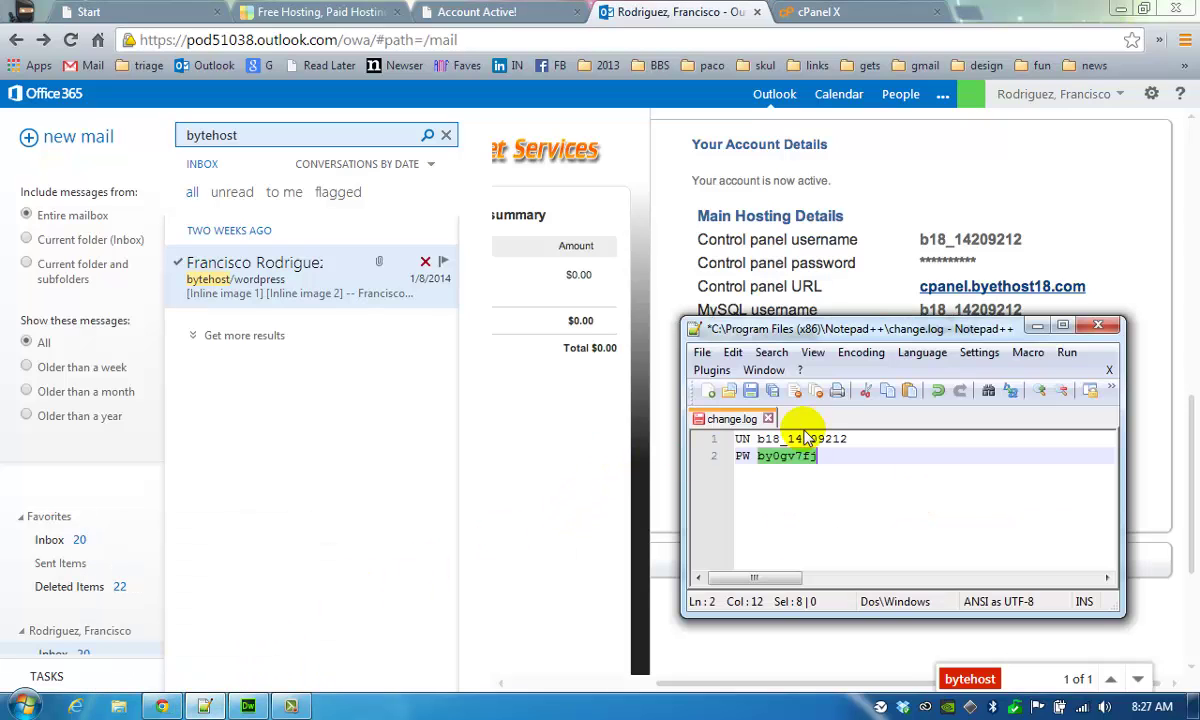
left_click(855, 439)
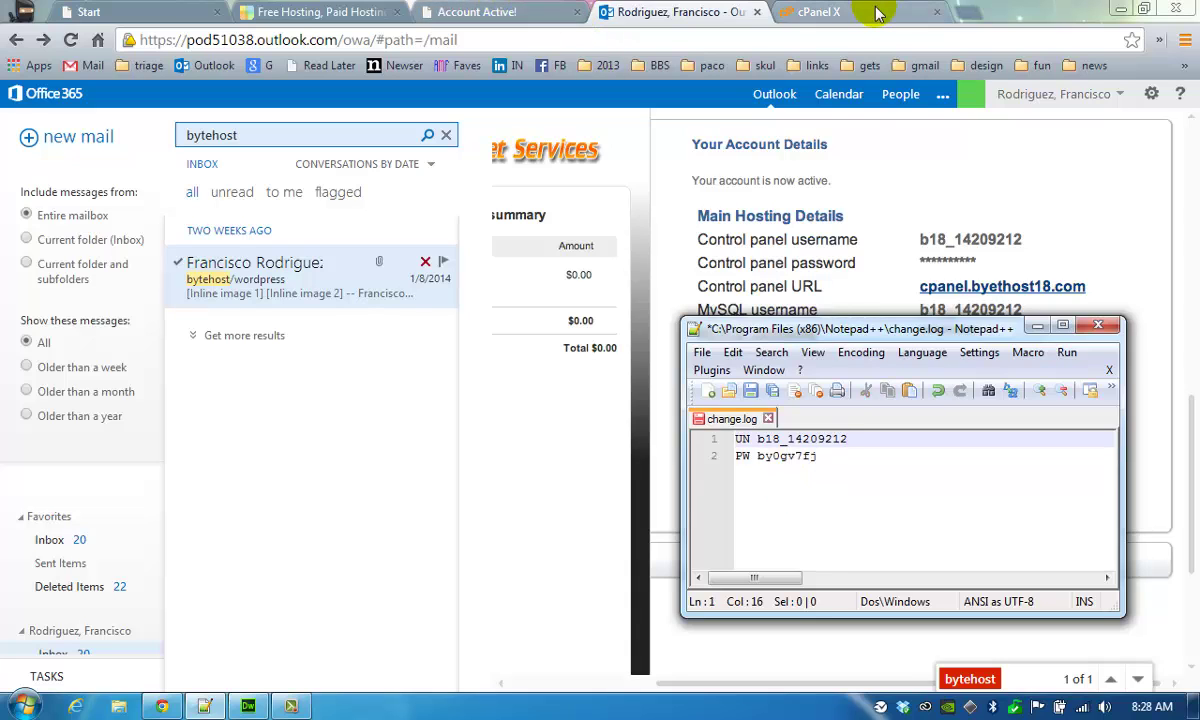
left_click(204, 706)
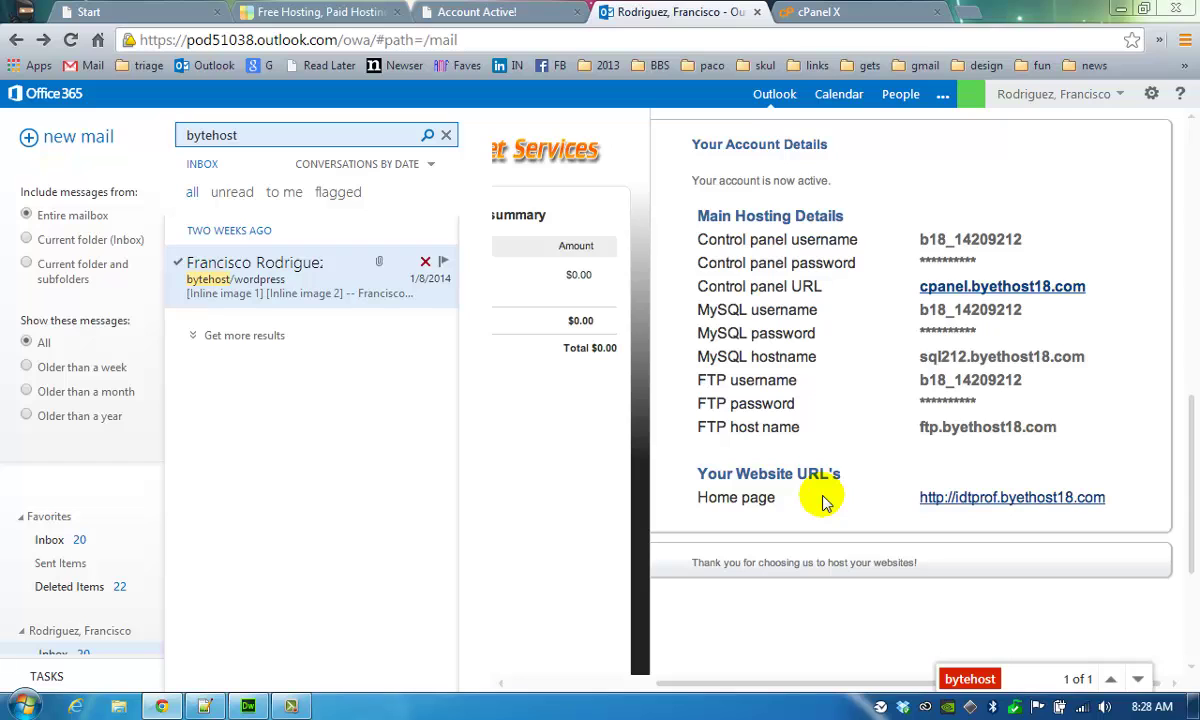
Step: Switch to Dreamweaver, reset the Compact workspace and dock the Files panel in its own column beside the Insert panel
left_click(250, 706)
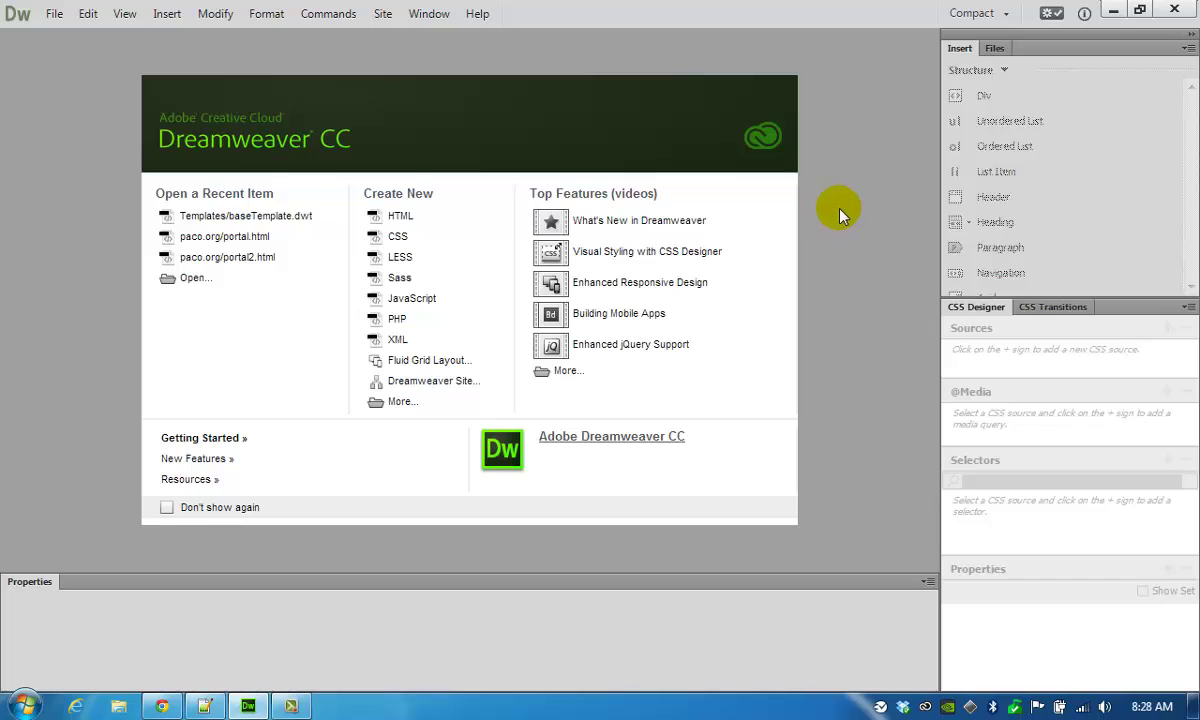
left_click(995, 14)
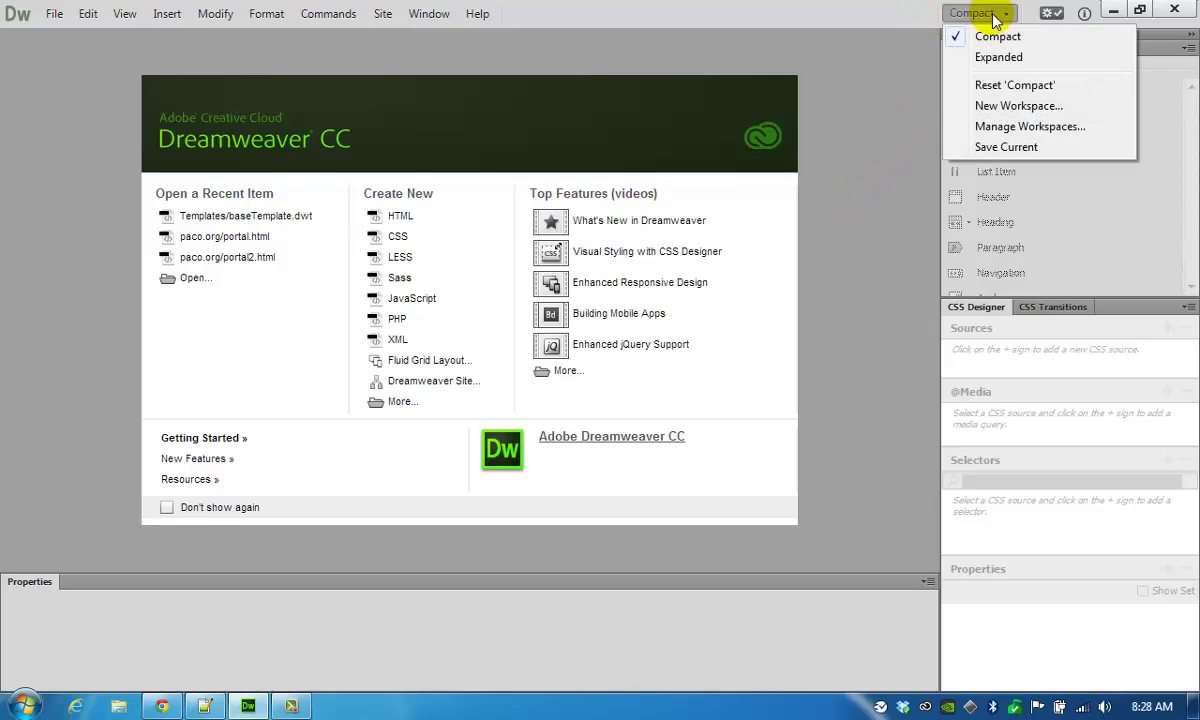
left_click(972, 18)
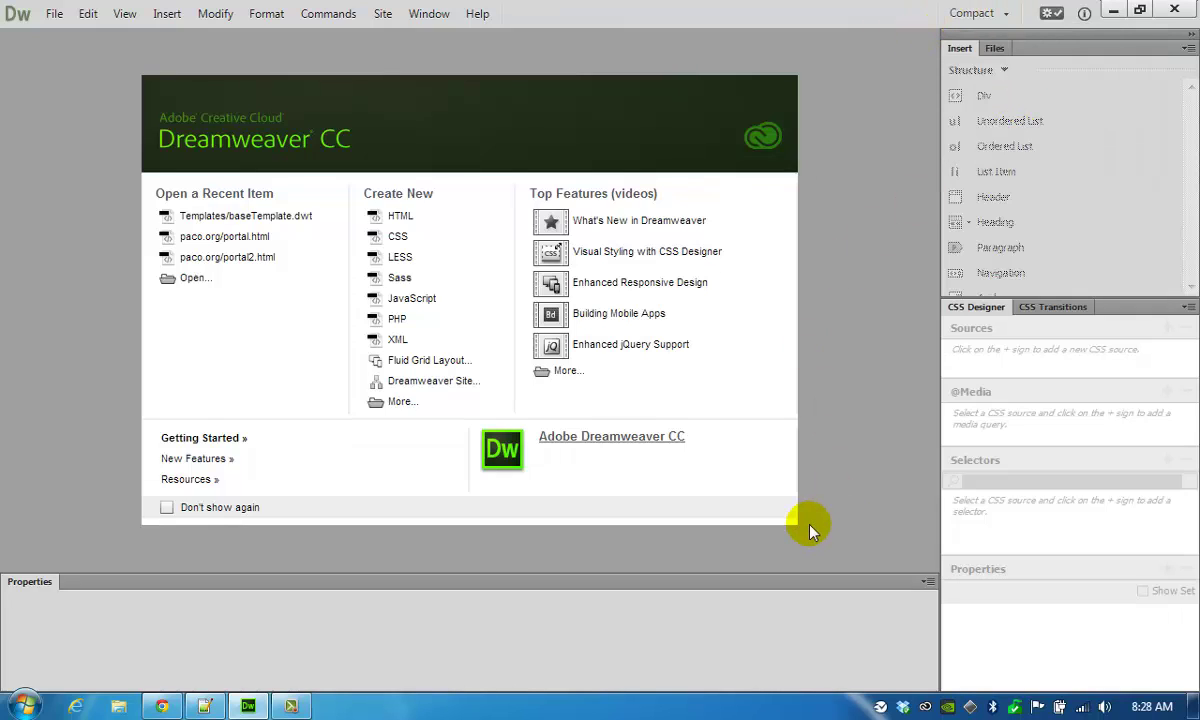
left_click(984, 15)
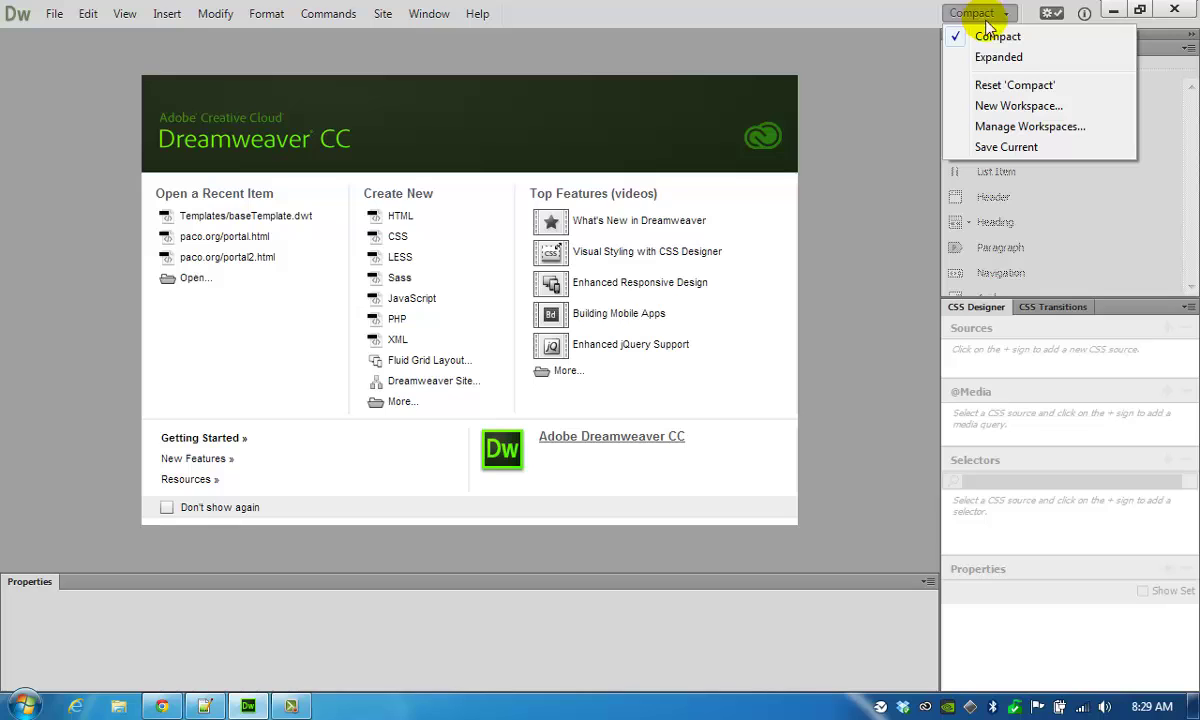
left_click(1022, 85)
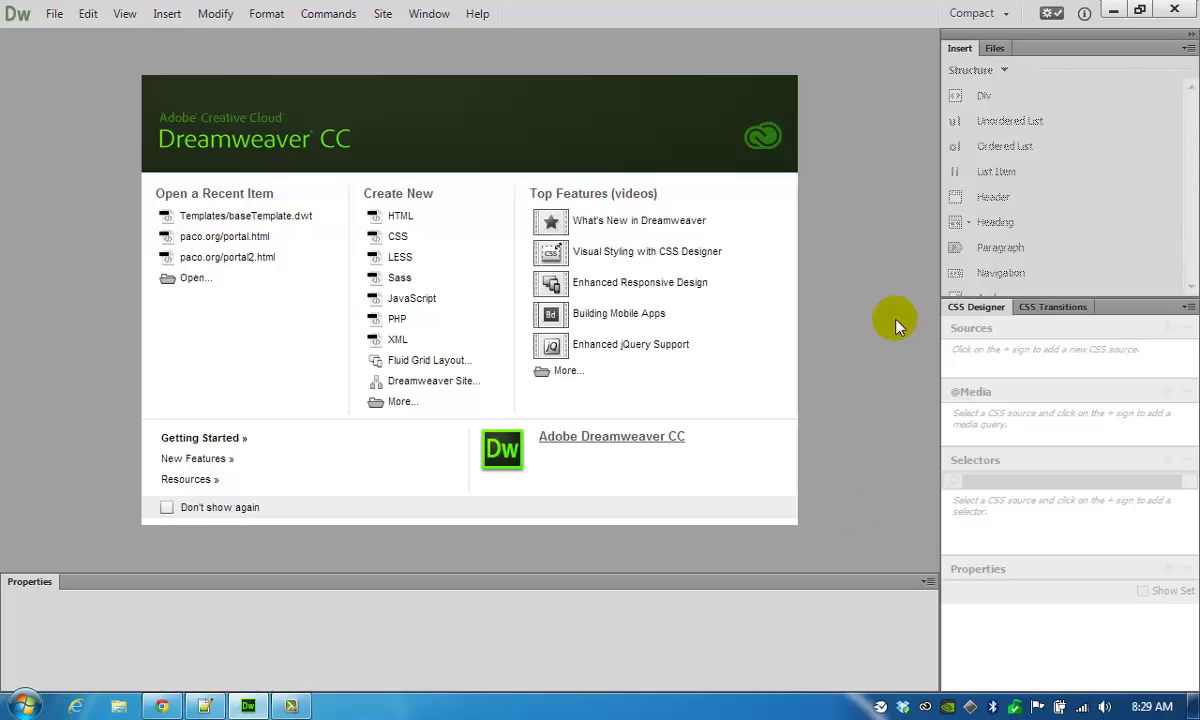
left_click(995, 50)
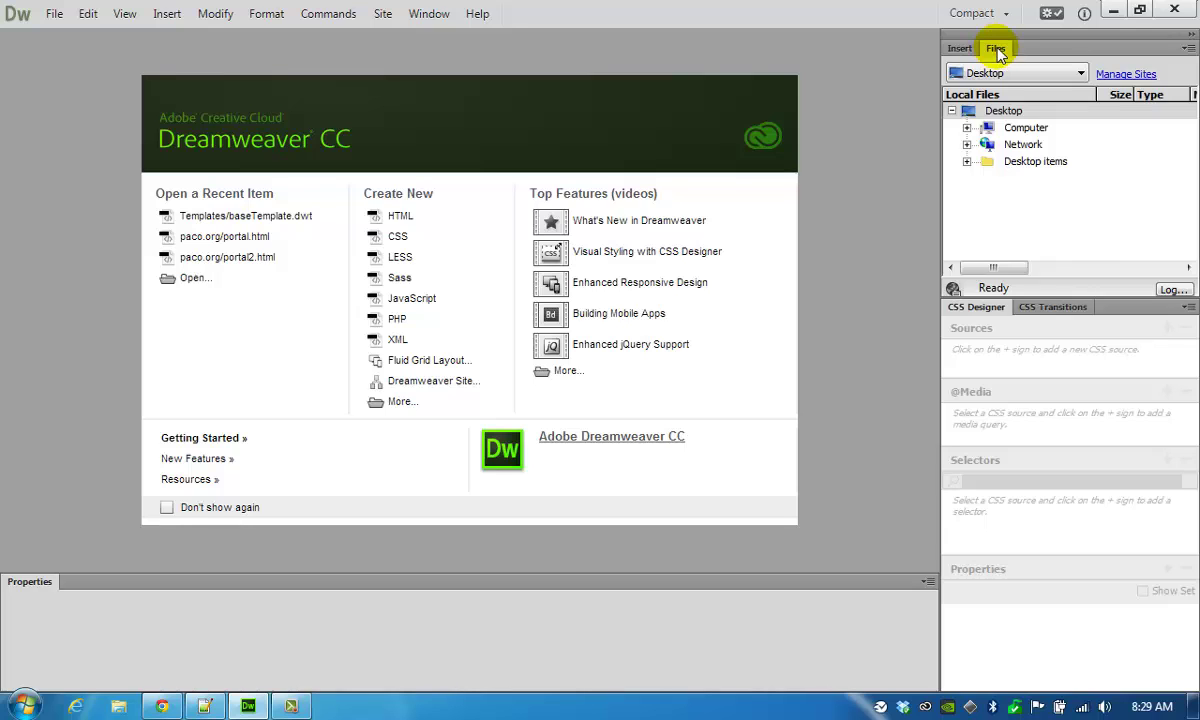
left_click_drag(997, 53, 934, 112)
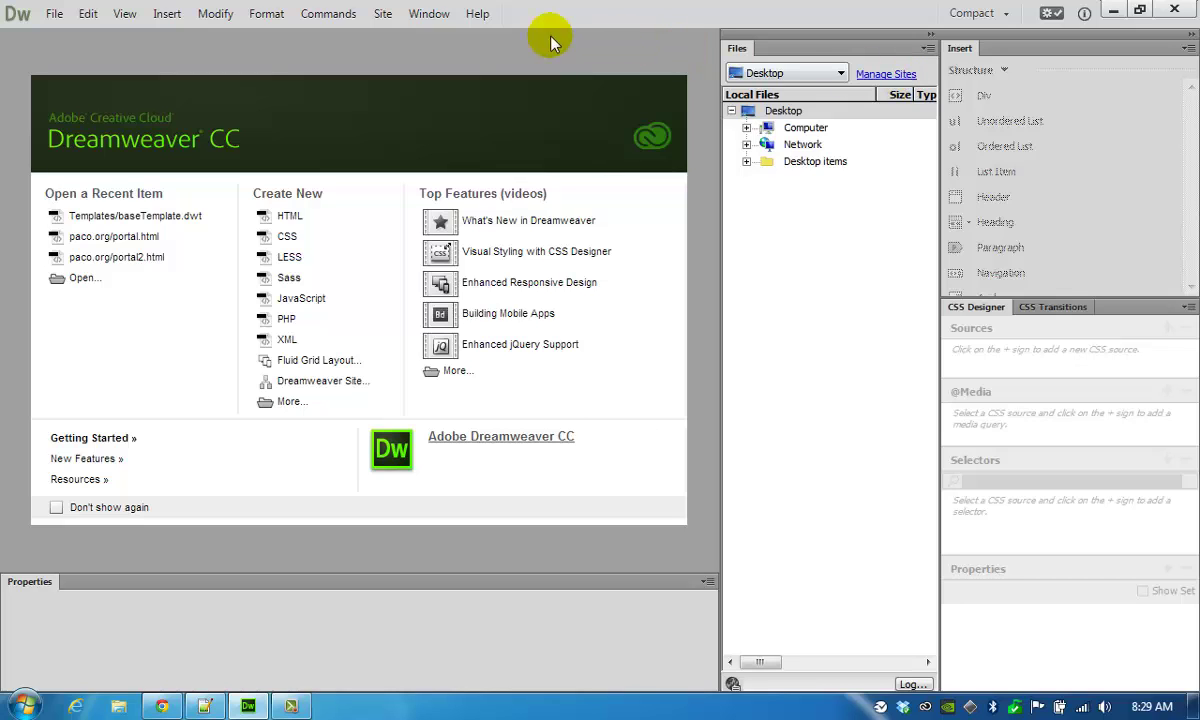
Step: Create a new site through Manage Sites and name it WebDesign2
left_click(386, 16)
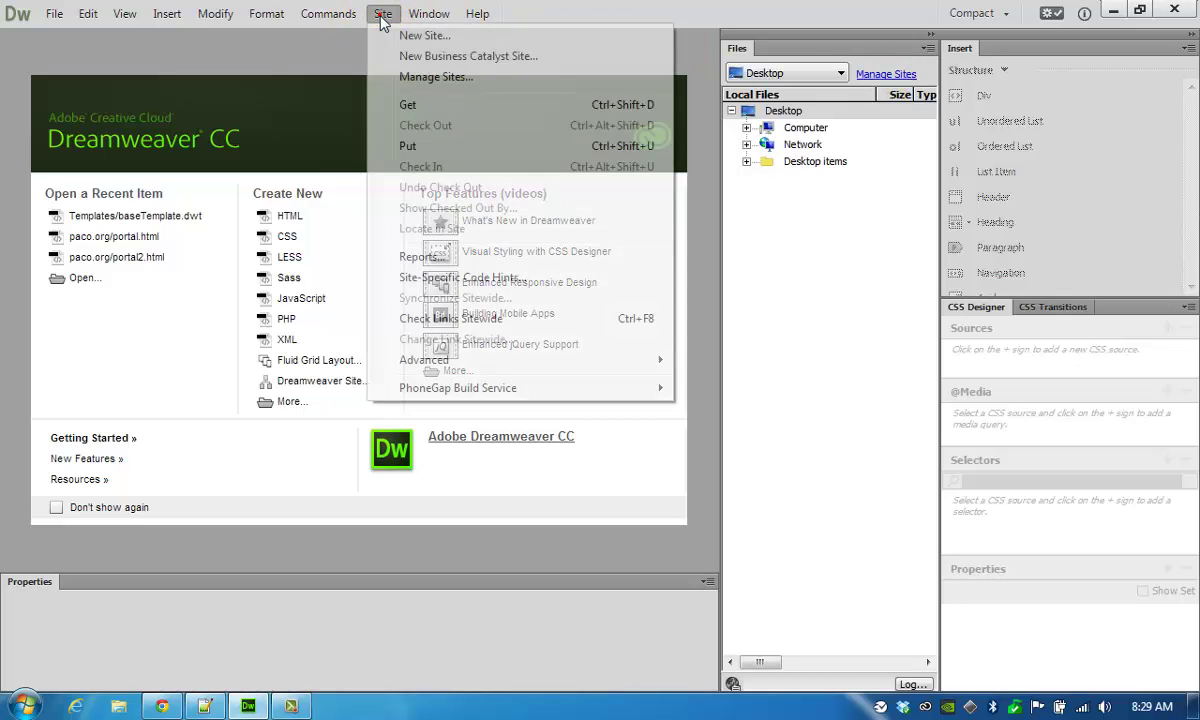
left_click(440, 79)
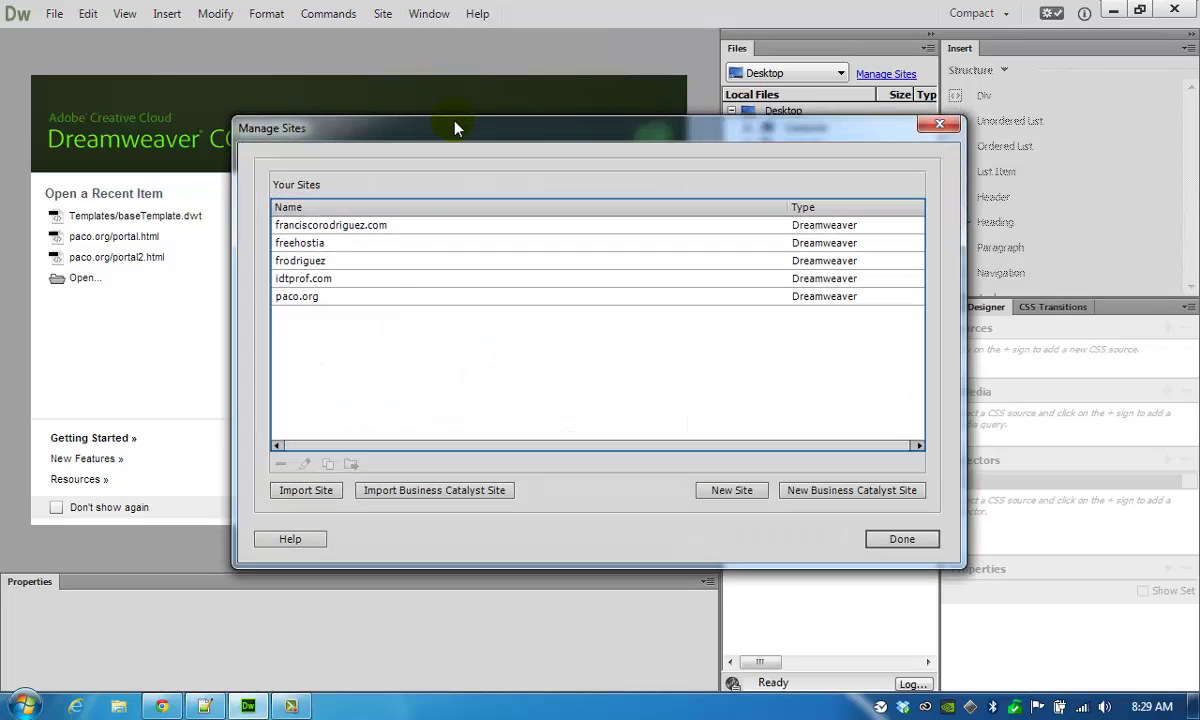
left_click(733, 490)
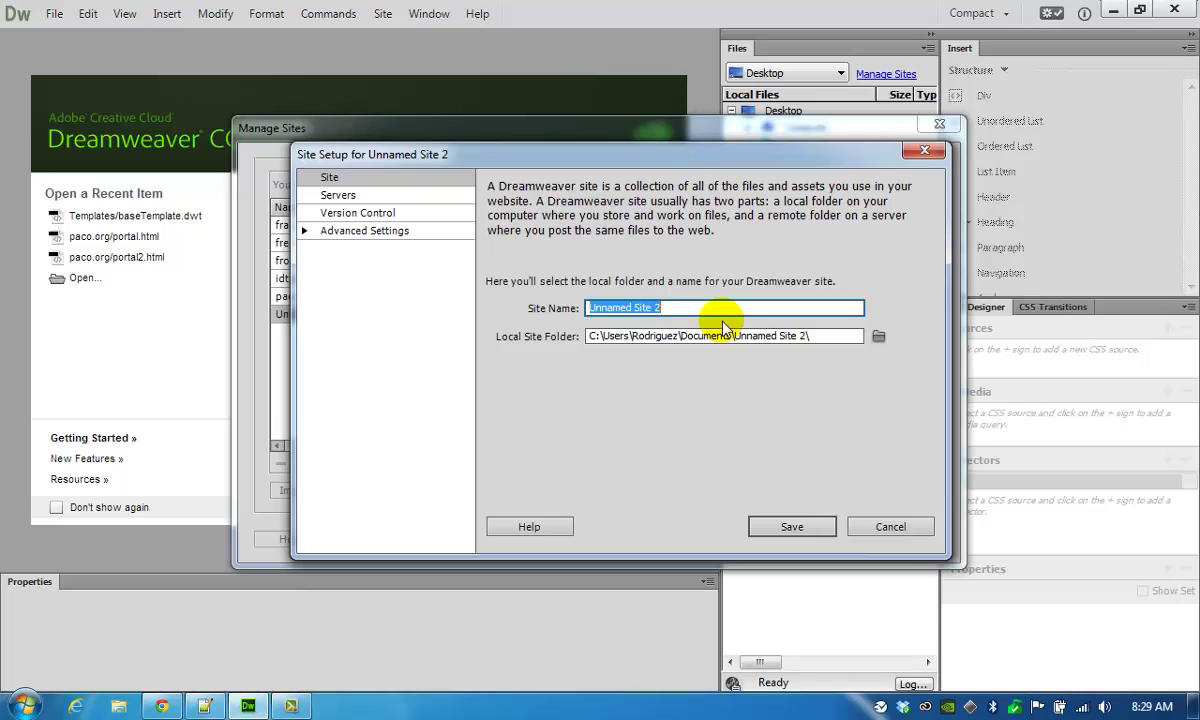
type("WebDesign2")
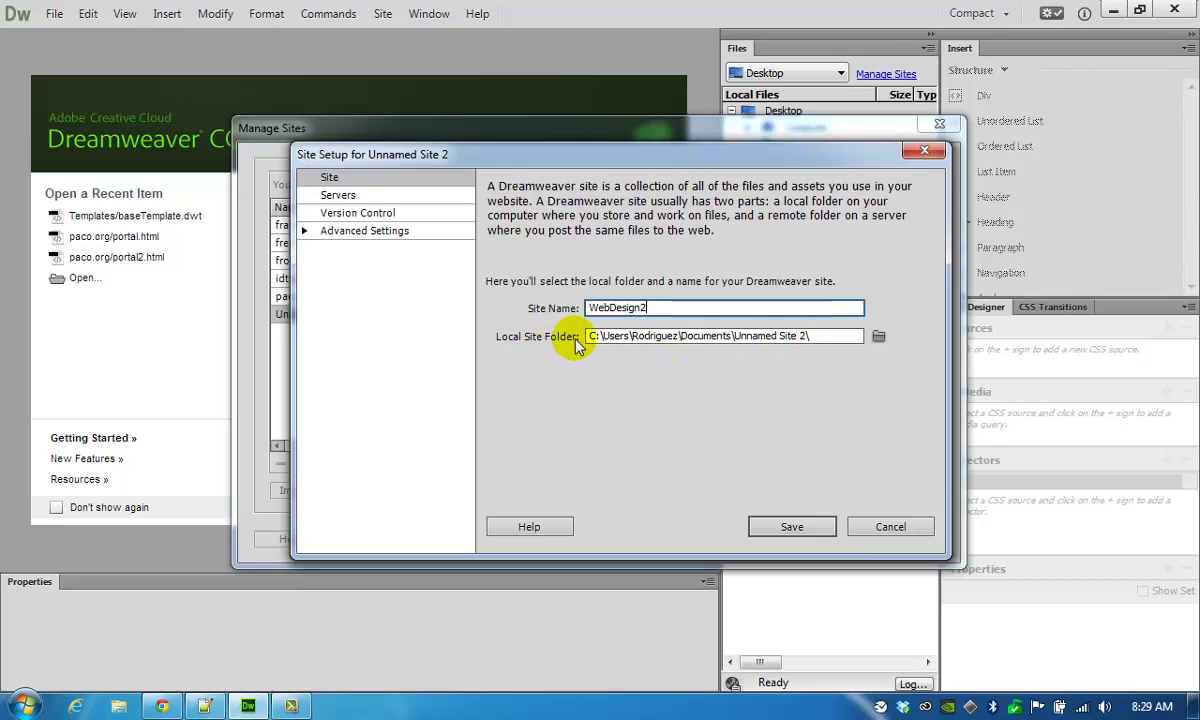
Step: Create a folder named WebDesign2 on the Z-Skydrive (Z:) drive and choose it as the local site folder
left_click(879, 339)
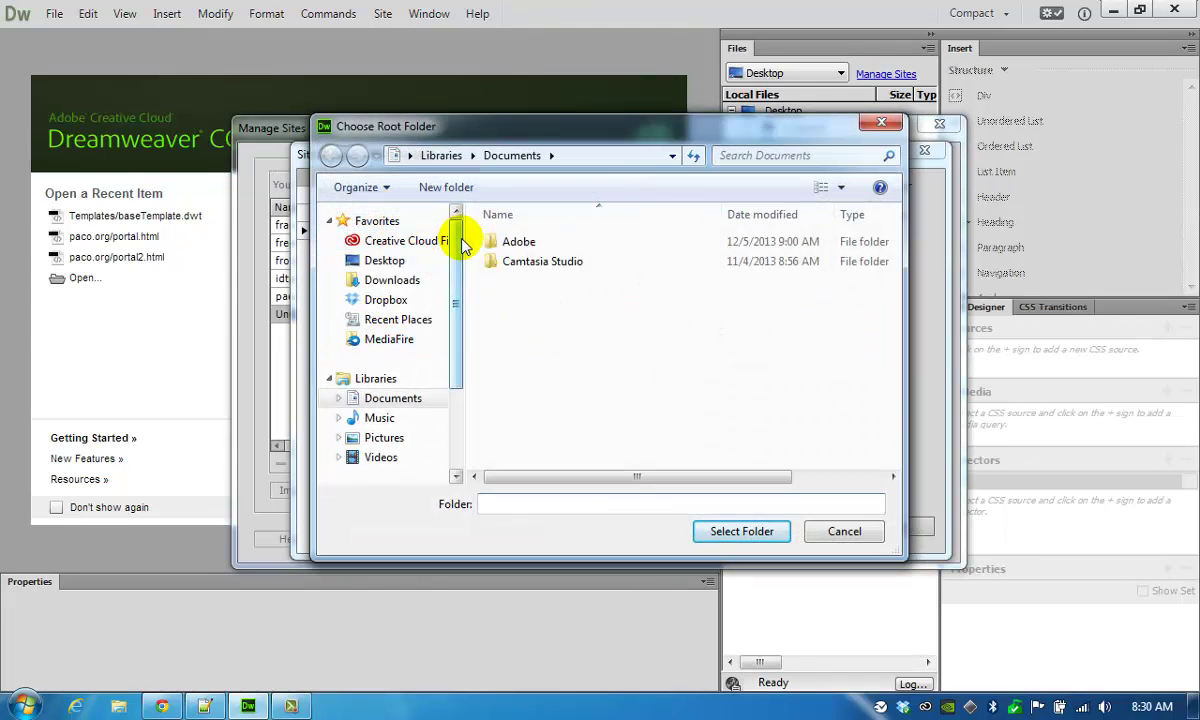
left_click_drag(450, 254, 450, 343)
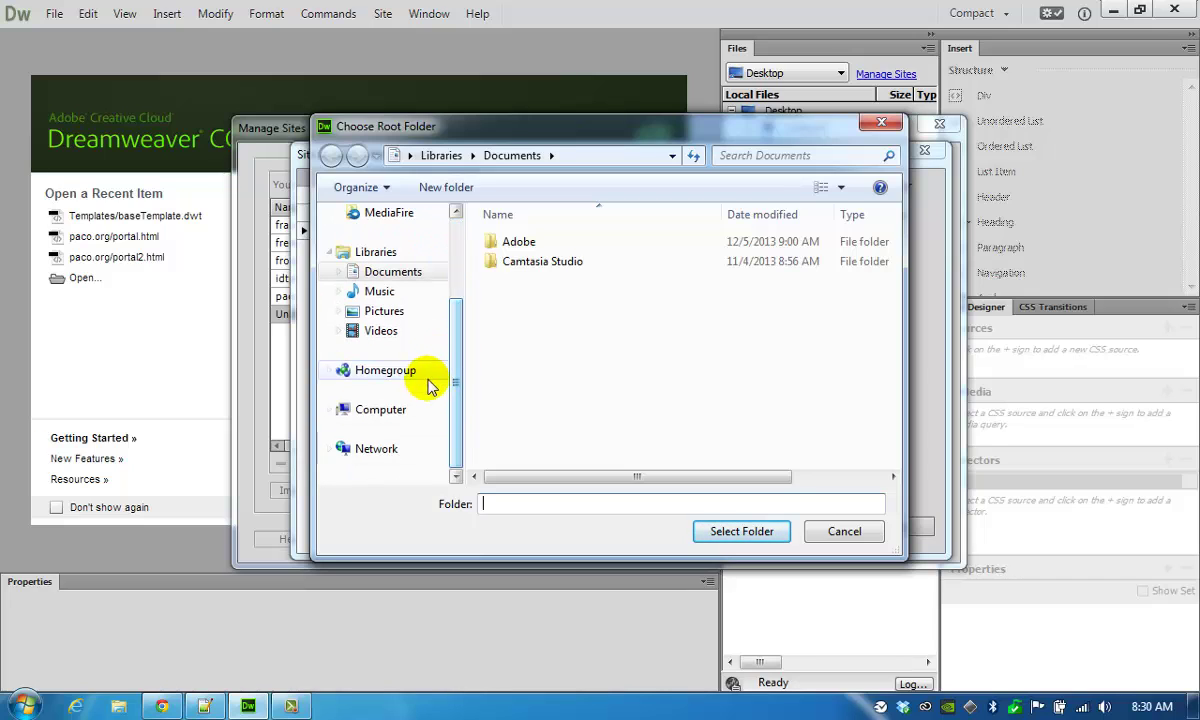
left_click(380, 412)
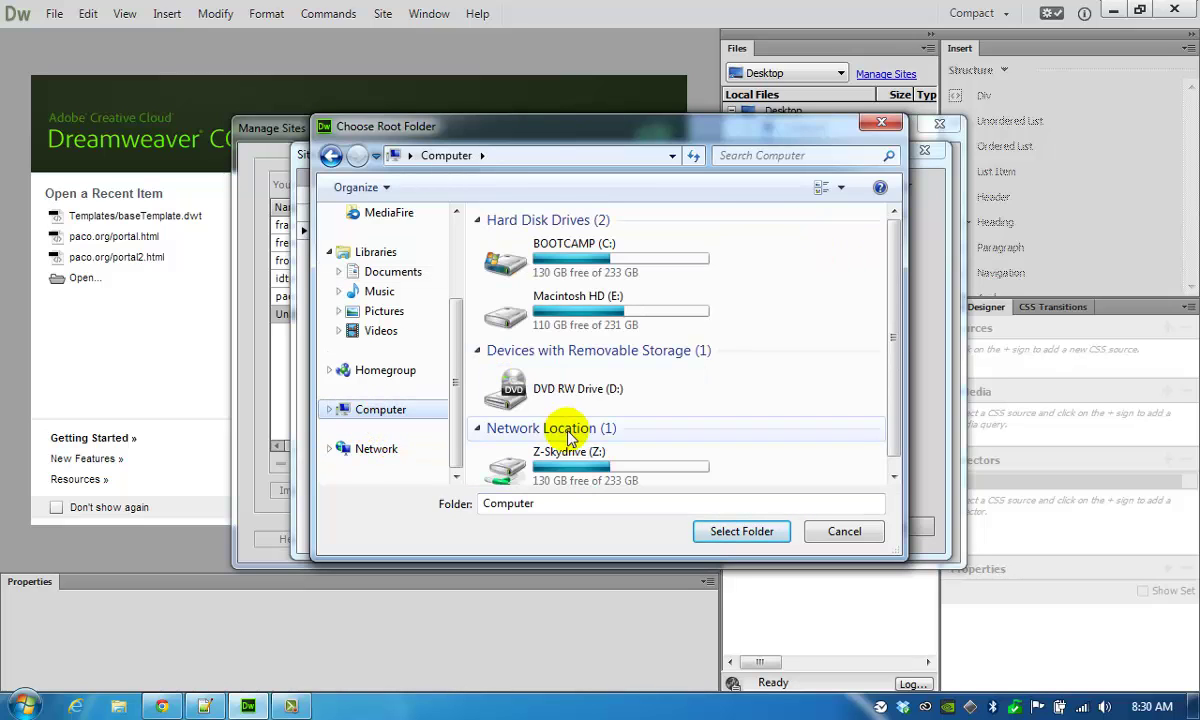
left_click(560, 462)
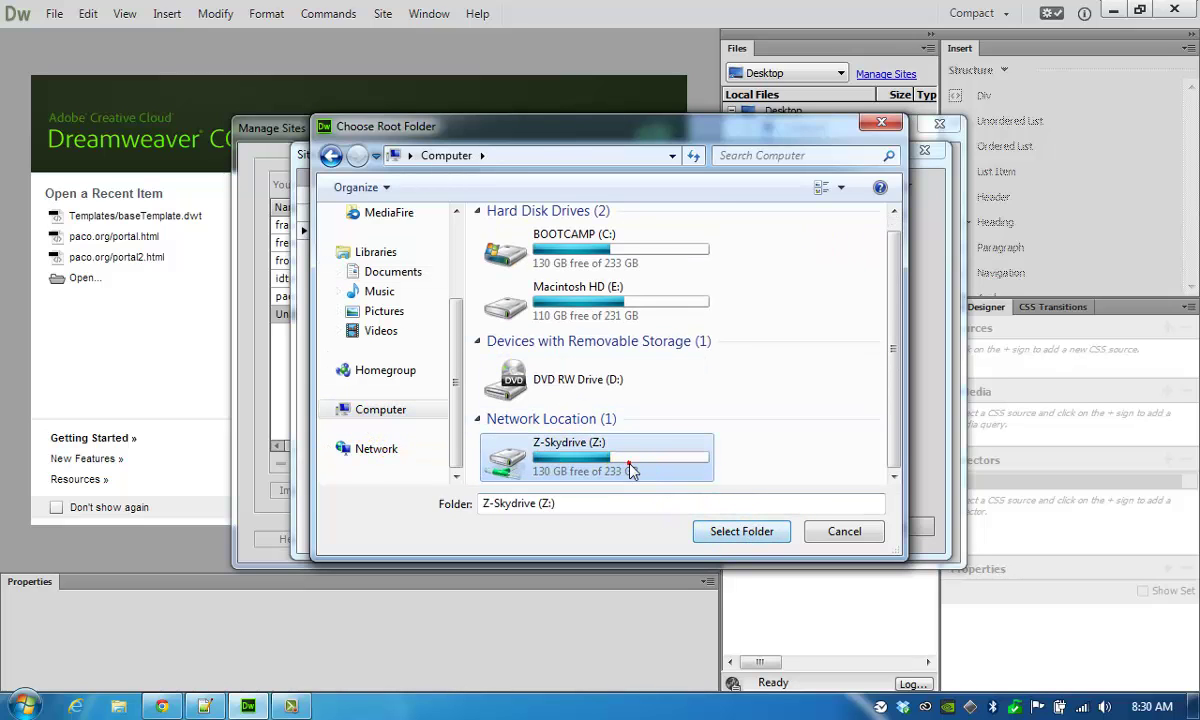
double_click(605, 458)
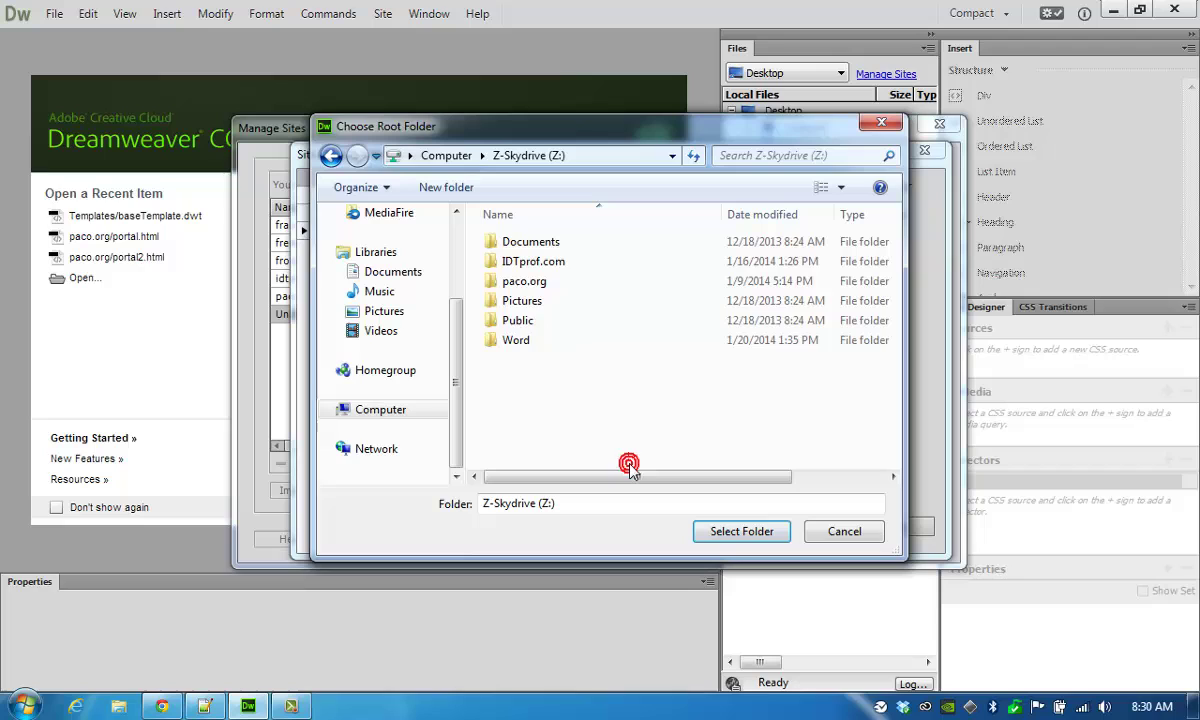
left_click(446, 189)
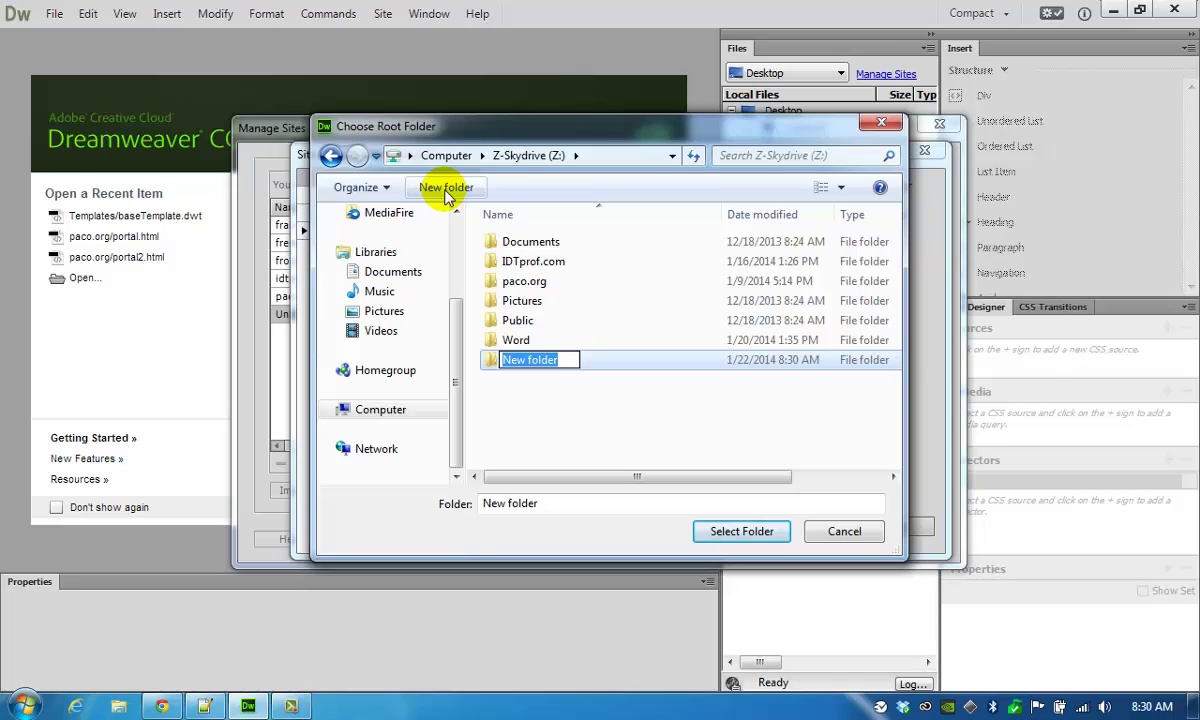
type("WebDesig")
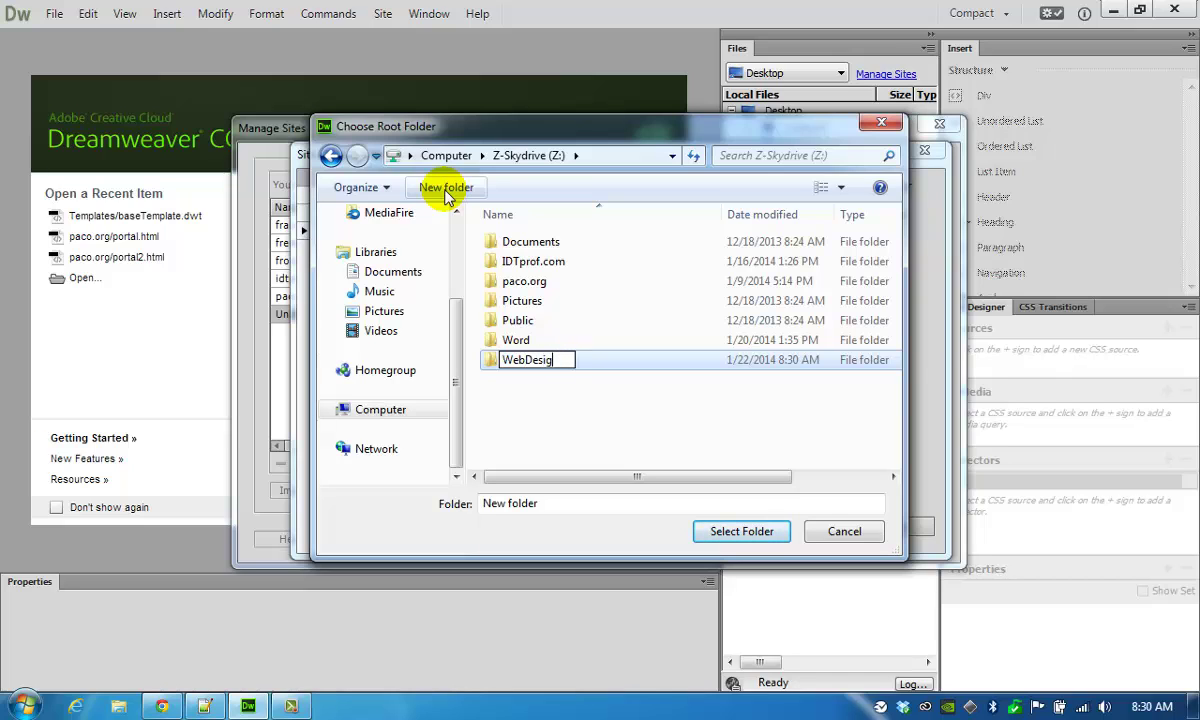
type("n2")
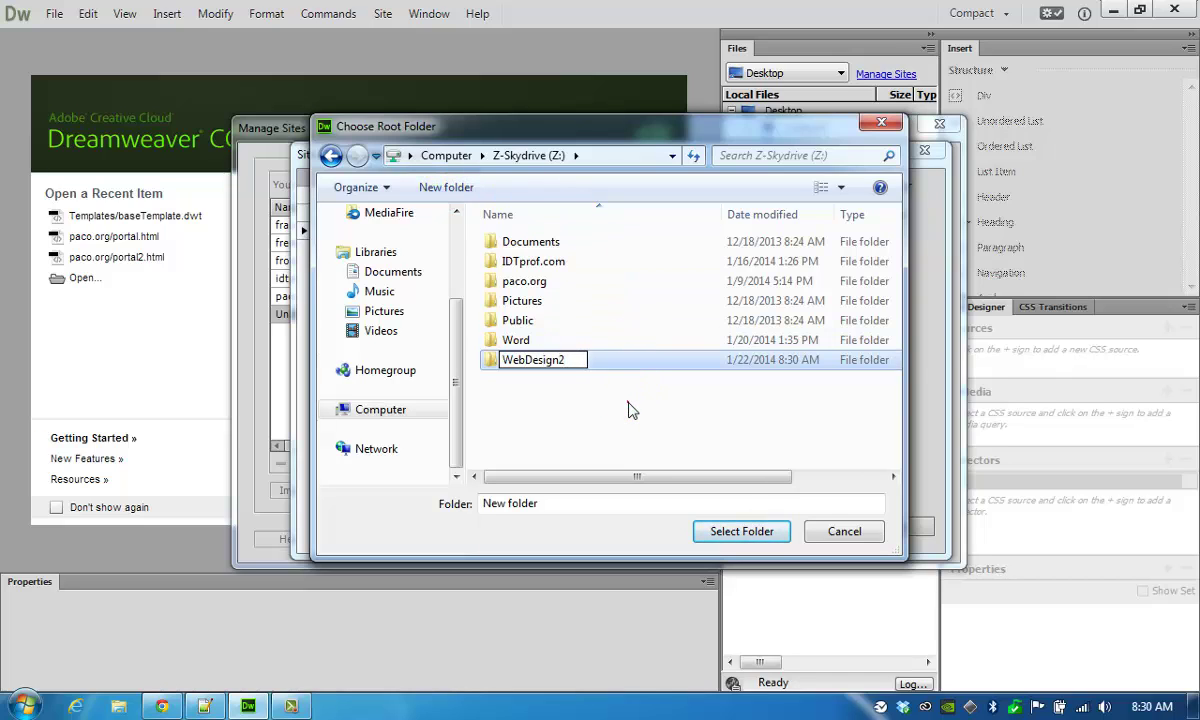
key("Return")
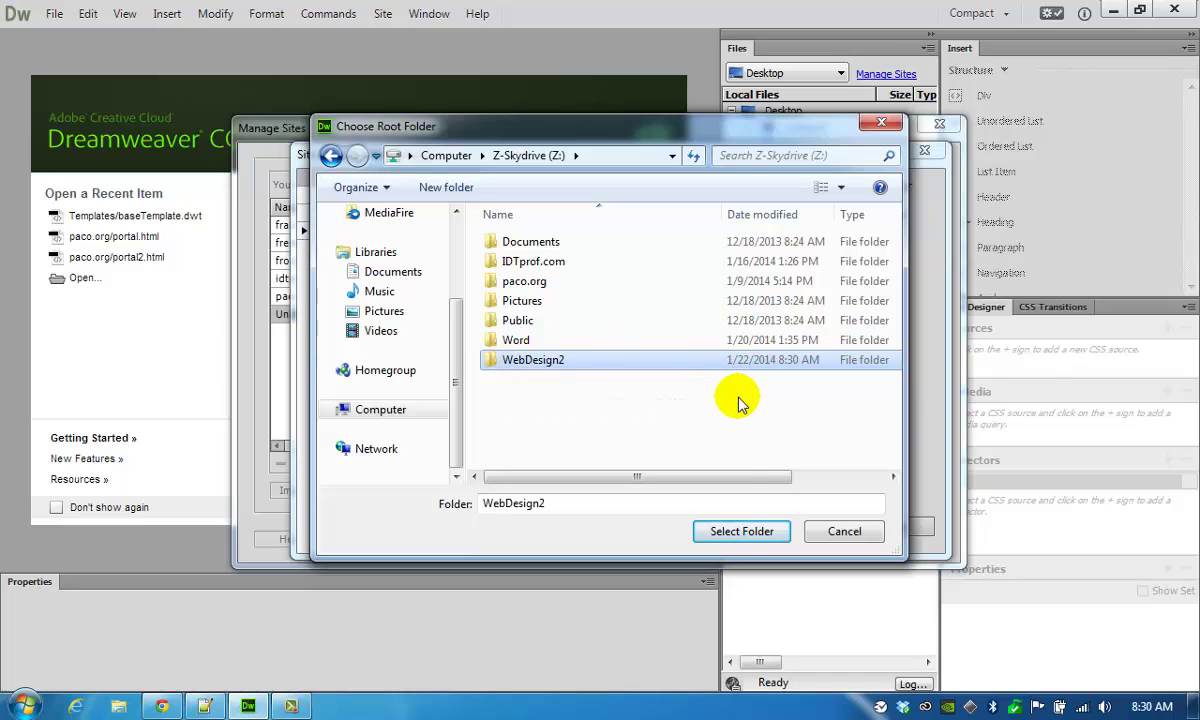
left_click(741, 531)
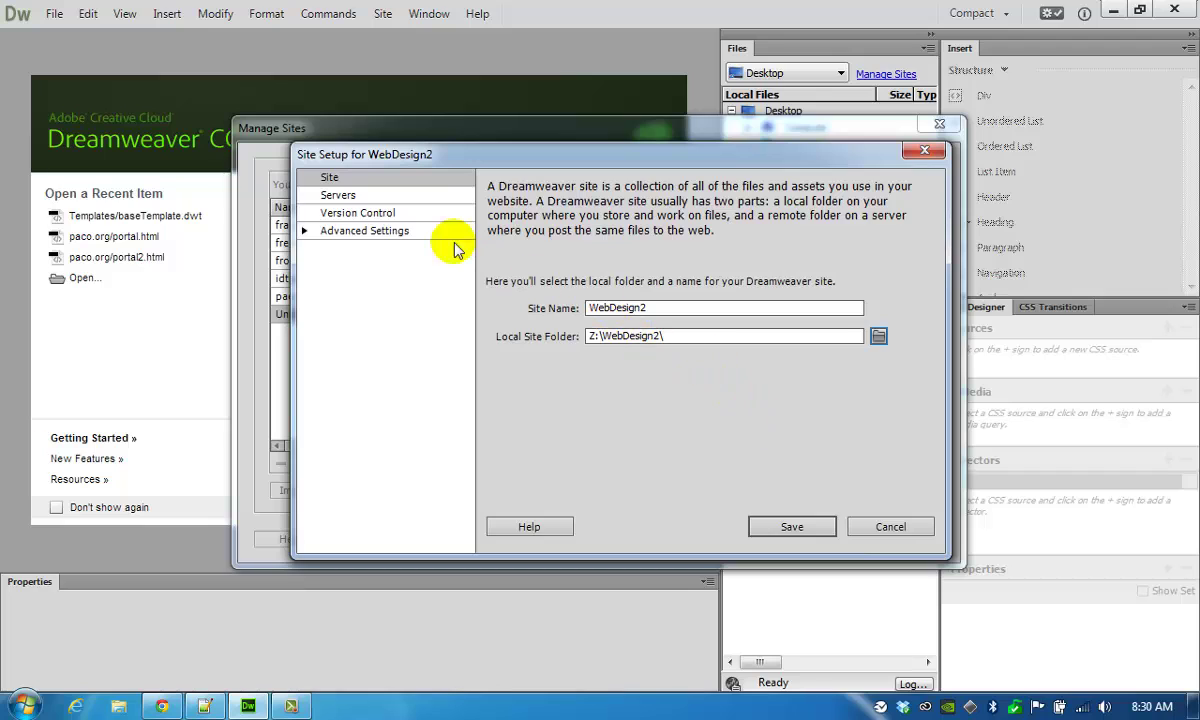
Step: Add a remote server to the site and name it WebDesign2
left_click(340, 196)
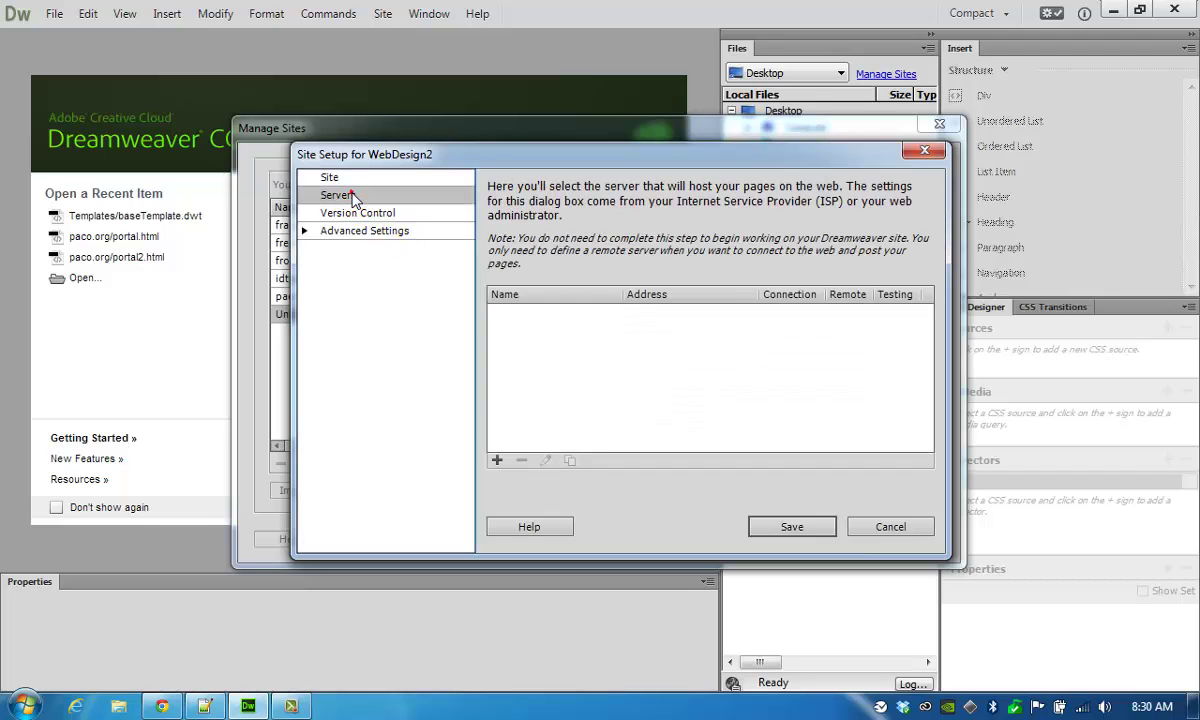
left_click(498, 462)
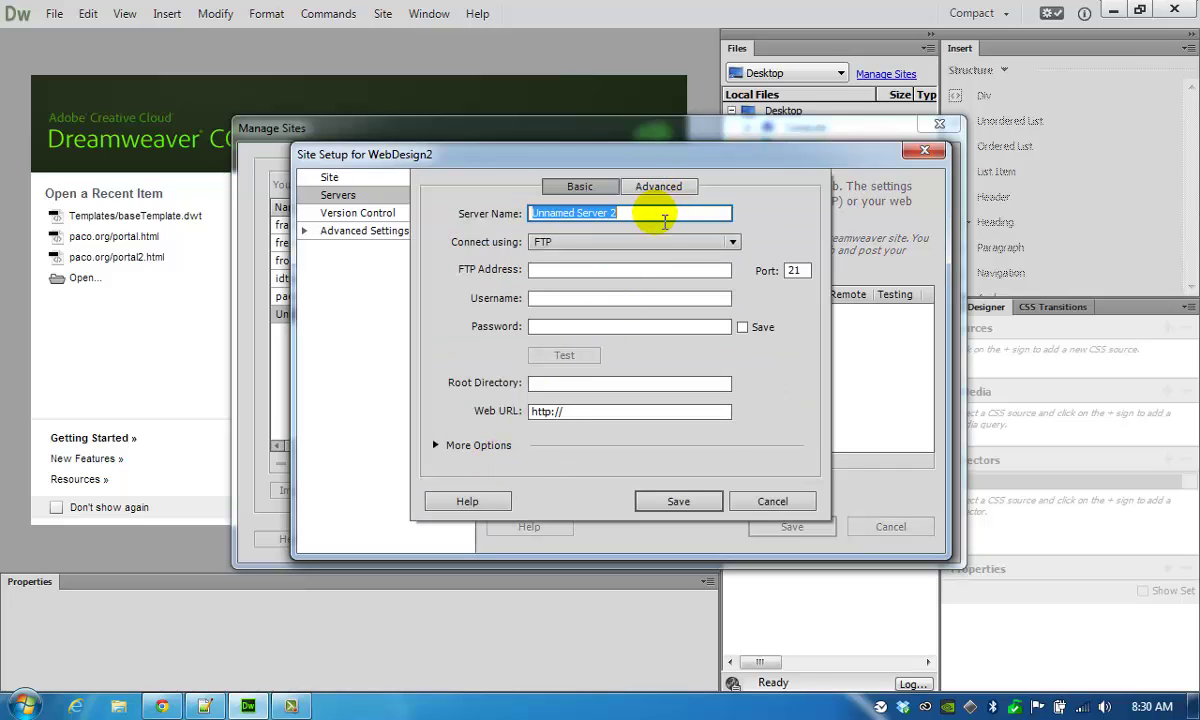
type("WebDesign2")
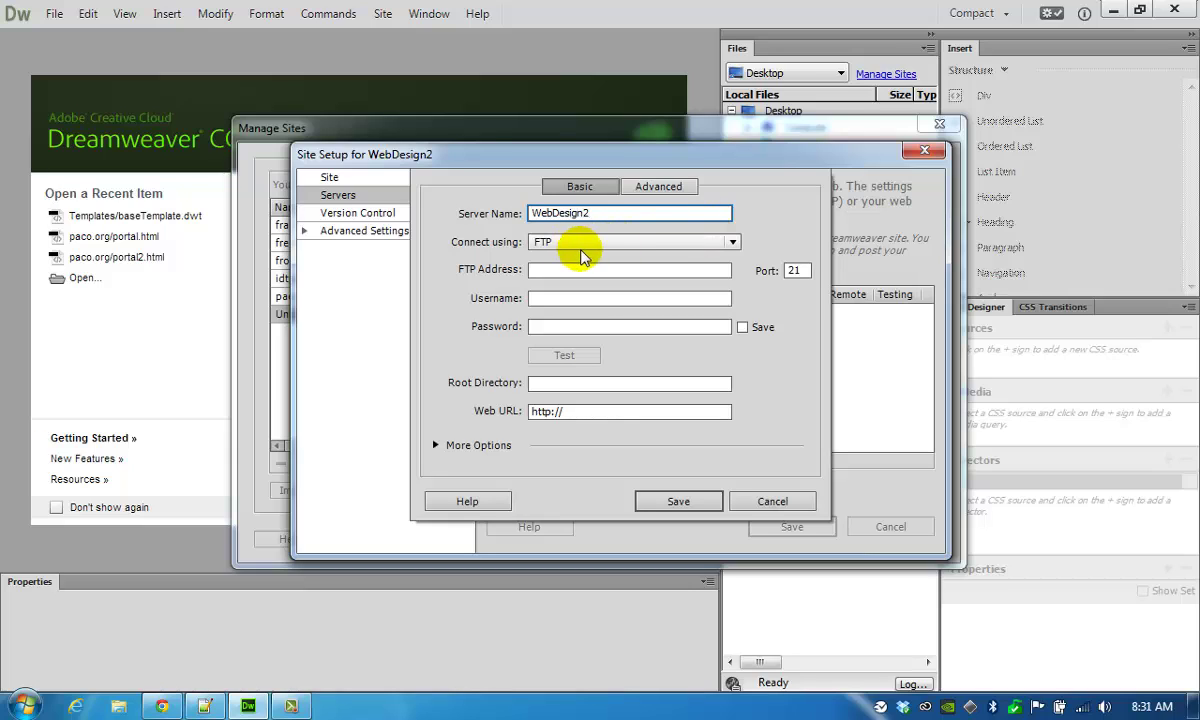
Step: Look up the FTP host name in the hosting e-mail and set the server's FTP address to ftp.byethost18.com
left_click(614, 270)
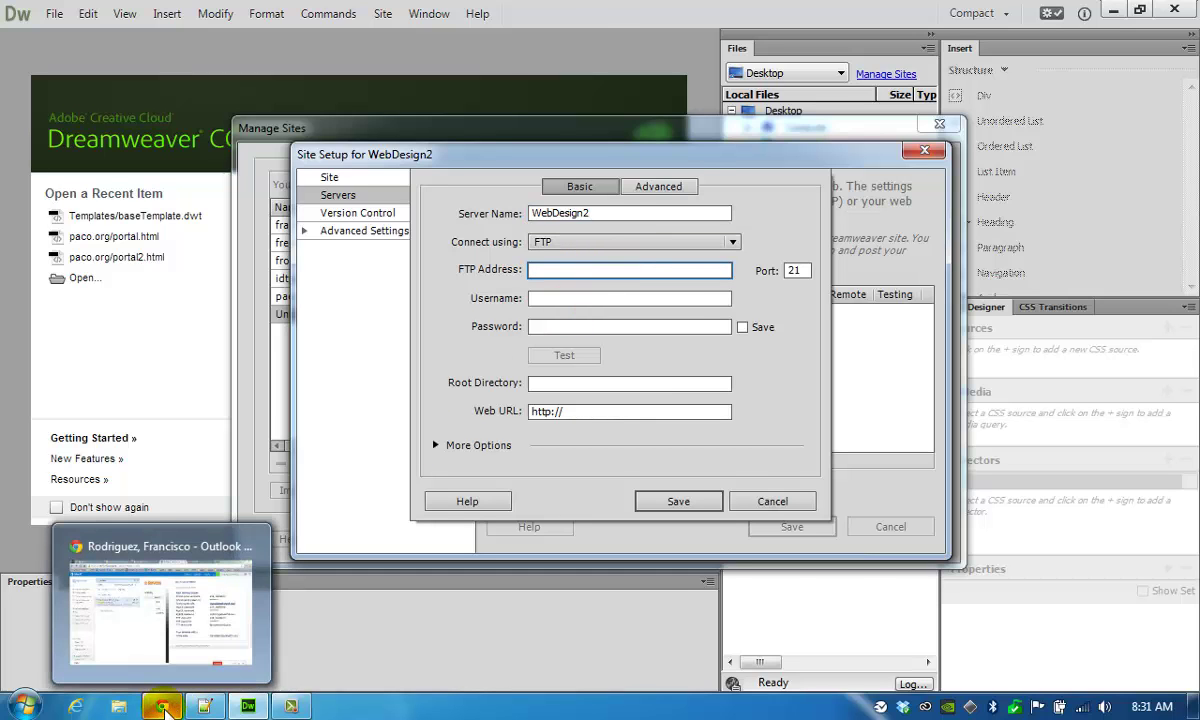
left_click(163, 708)
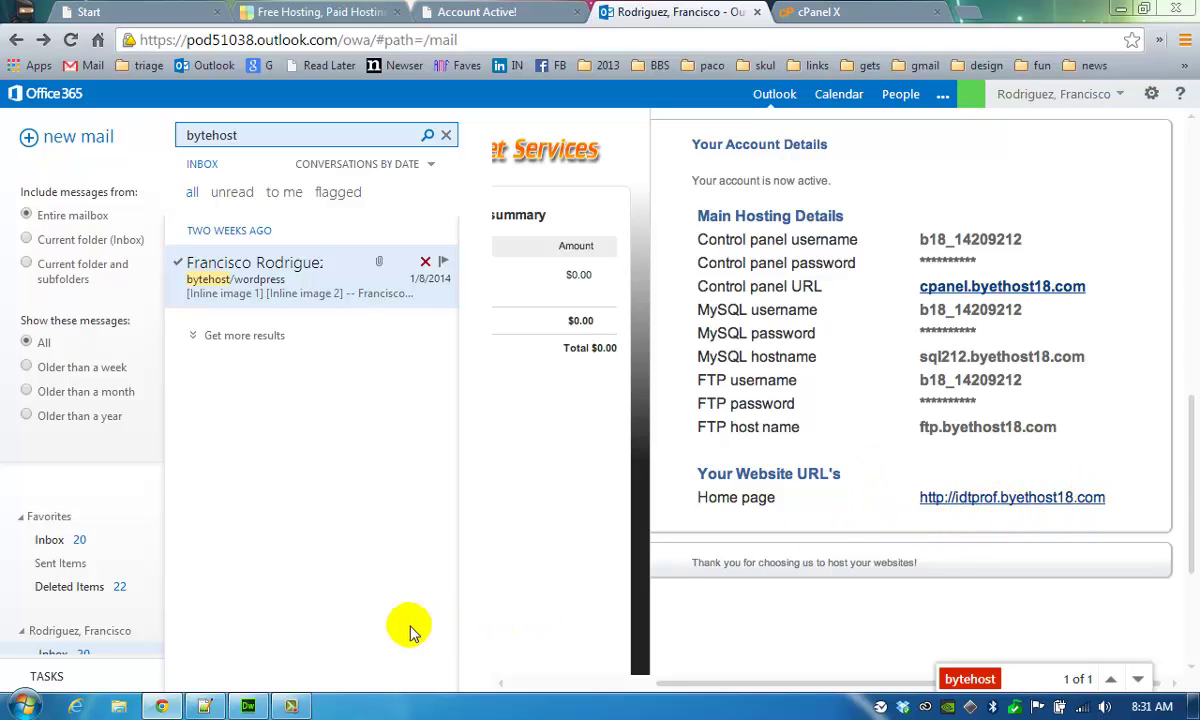
left_click(248, 706)
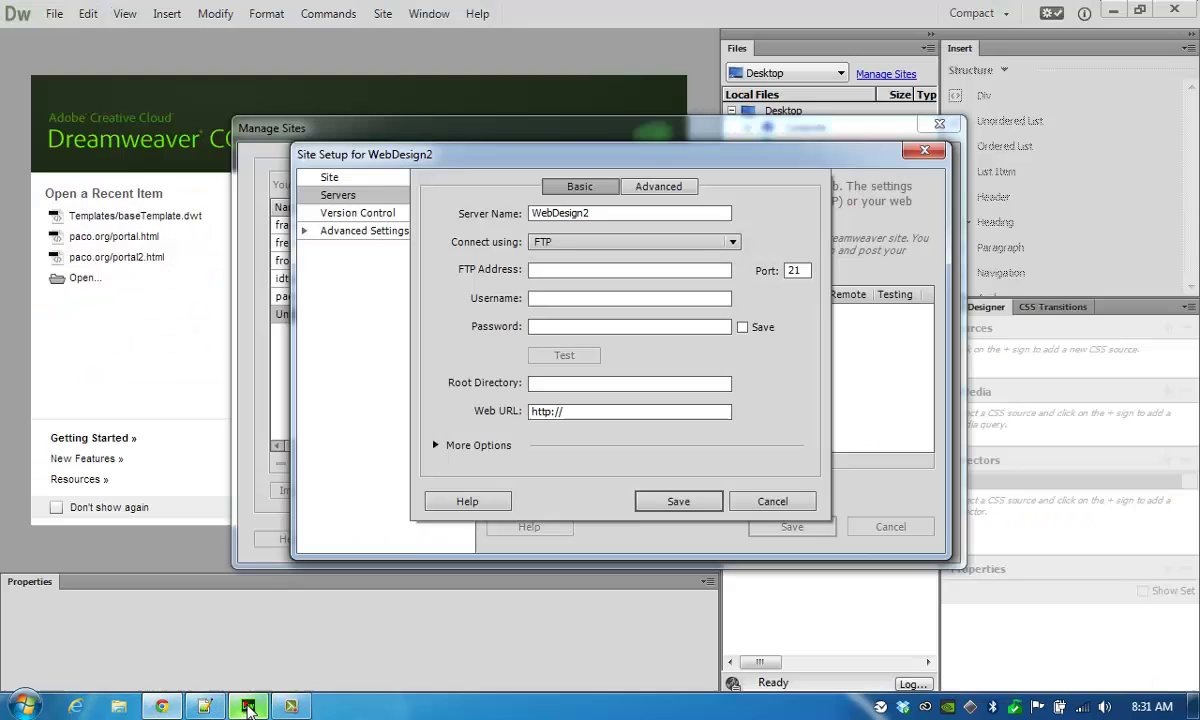
type("ftp.byetho")
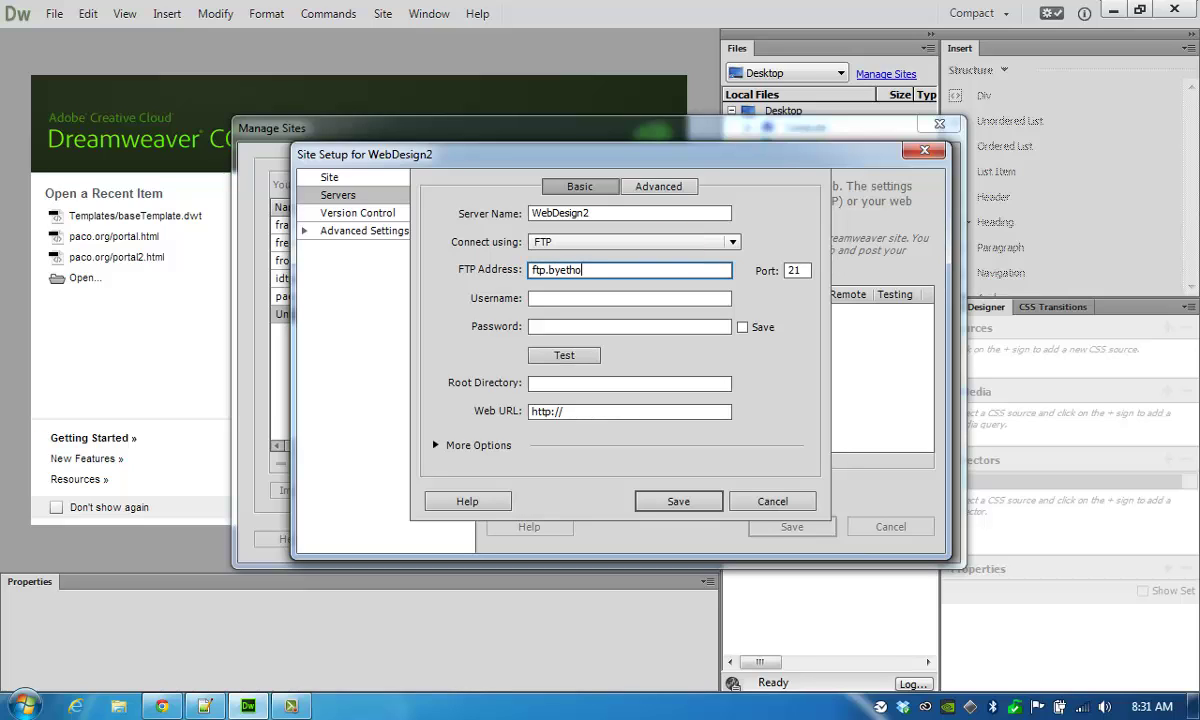
type("st18.com")
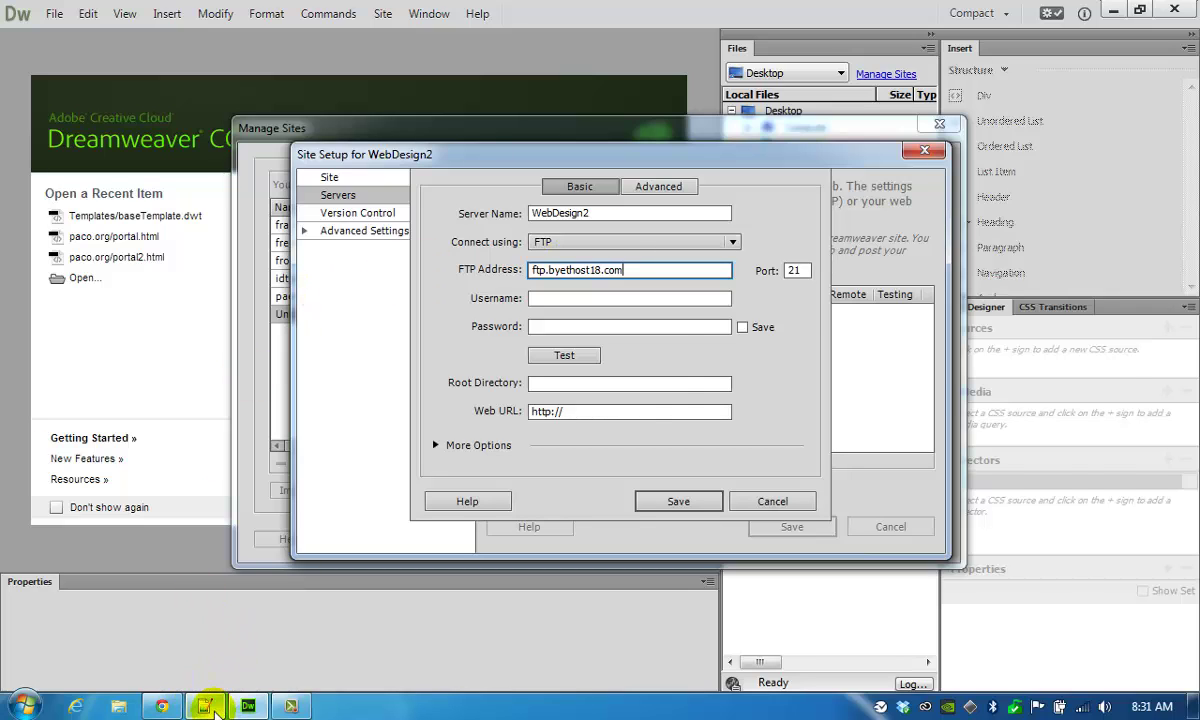
Step: Copy the hosting account's username and password from the Notepad++ note into the server settings and test the FTP connection
left_click(207, 706)
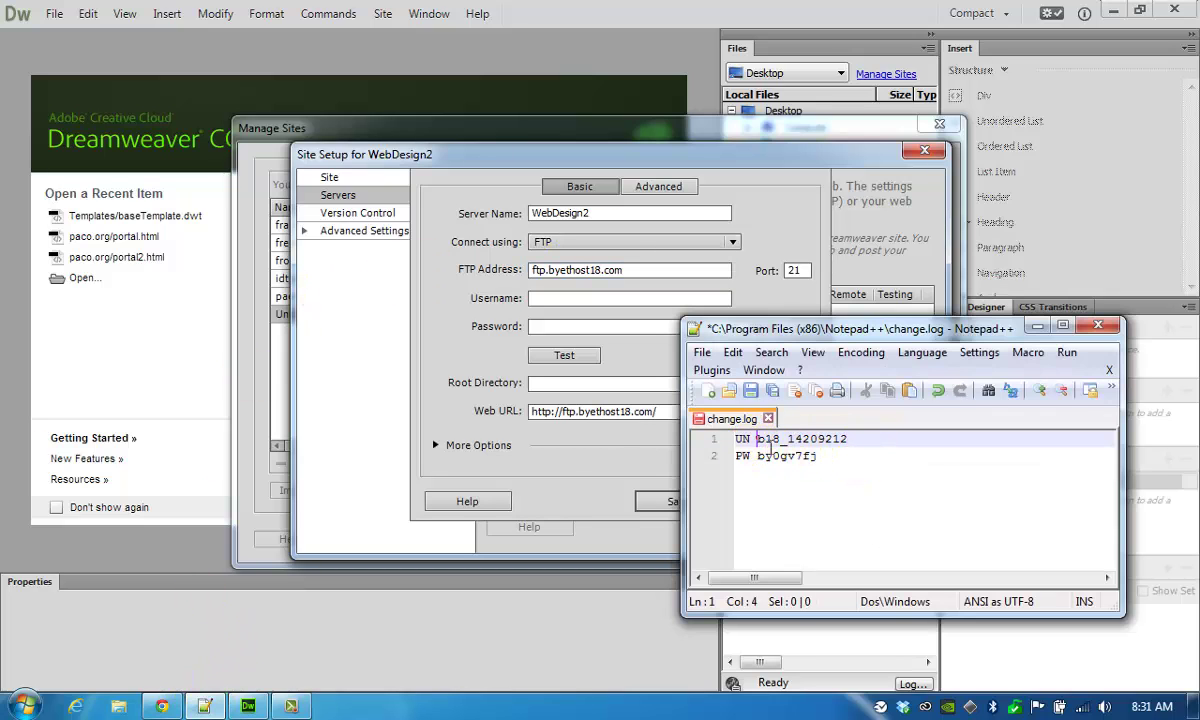
left_click_drag(757, 440, 545, 298)
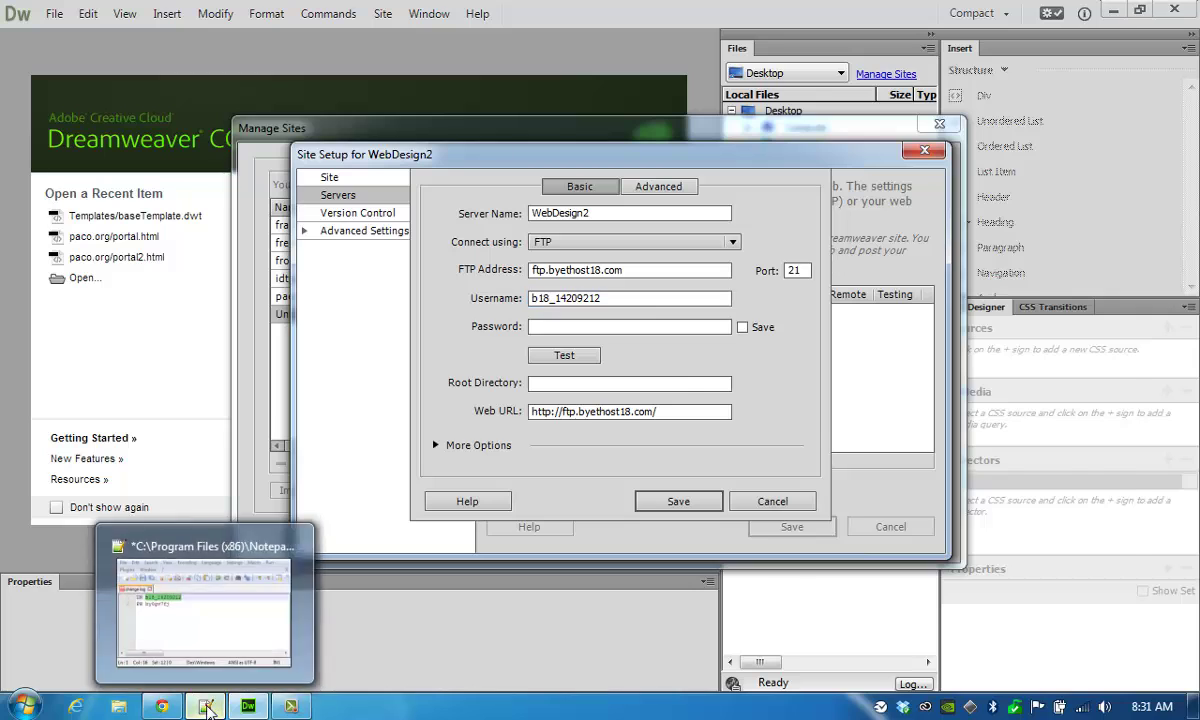
left_click(207, 707)
double_click(785, 457)
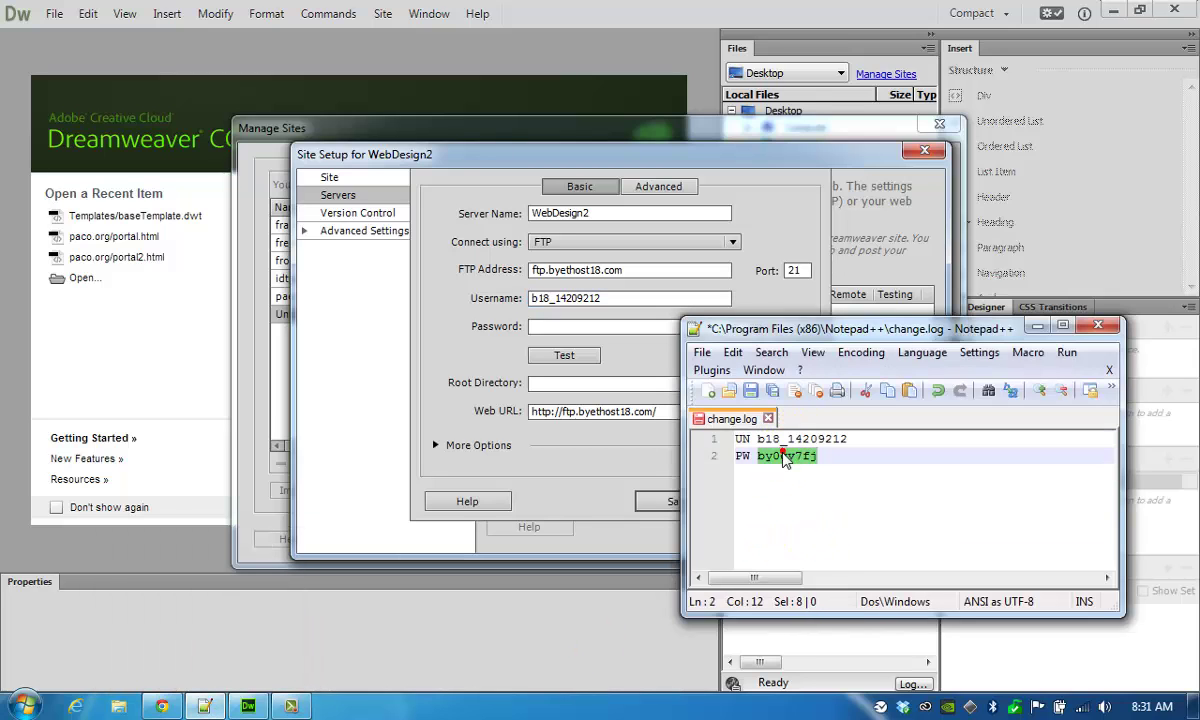
left_click(600, 326)
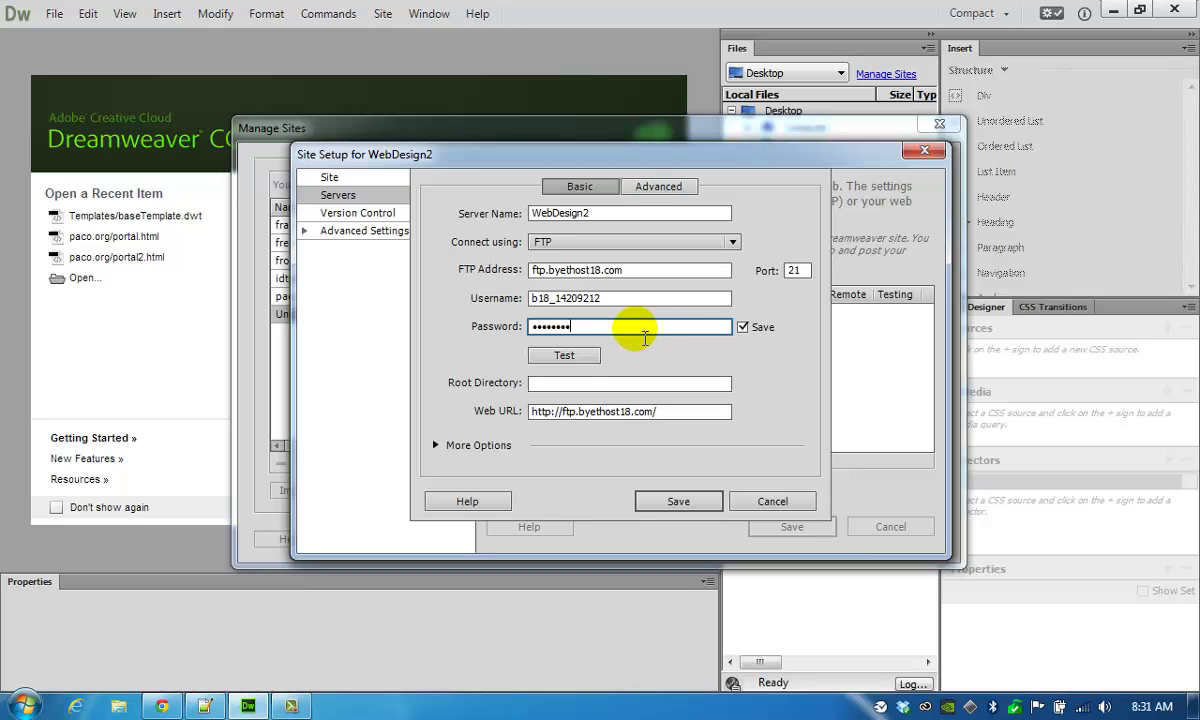
left_click(575, 362)
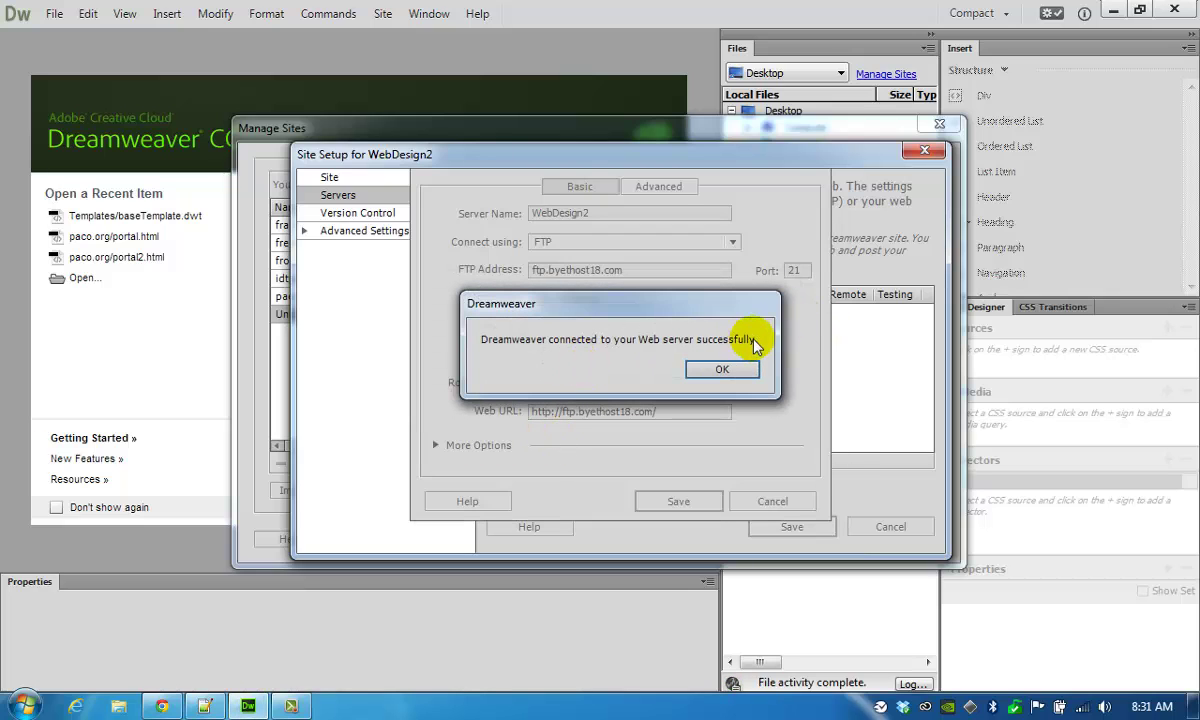
left_click(735, 369)
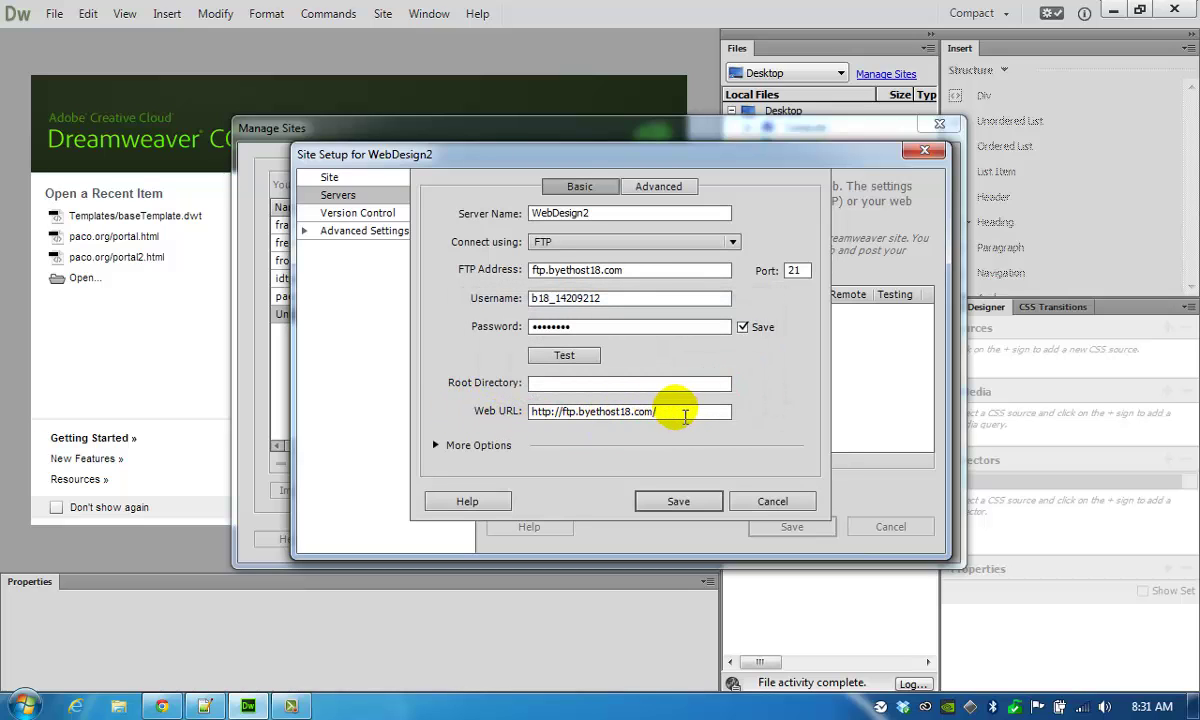
triple_click(695, 414)
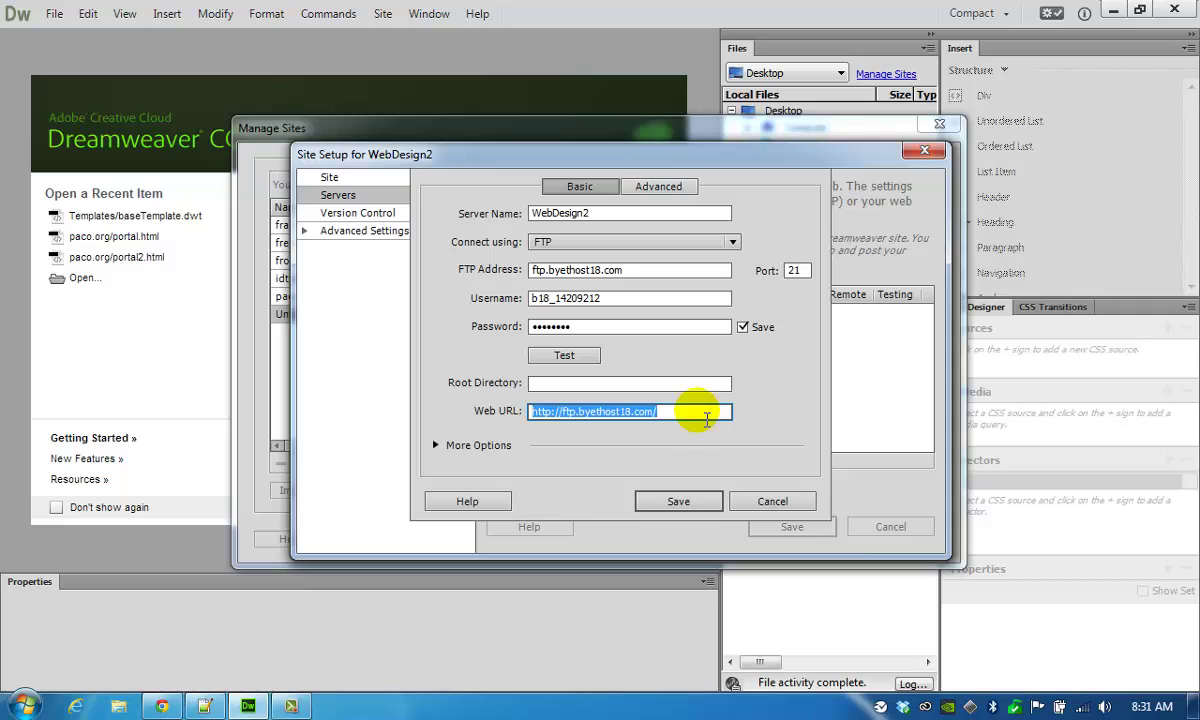
left_click(705, 418)
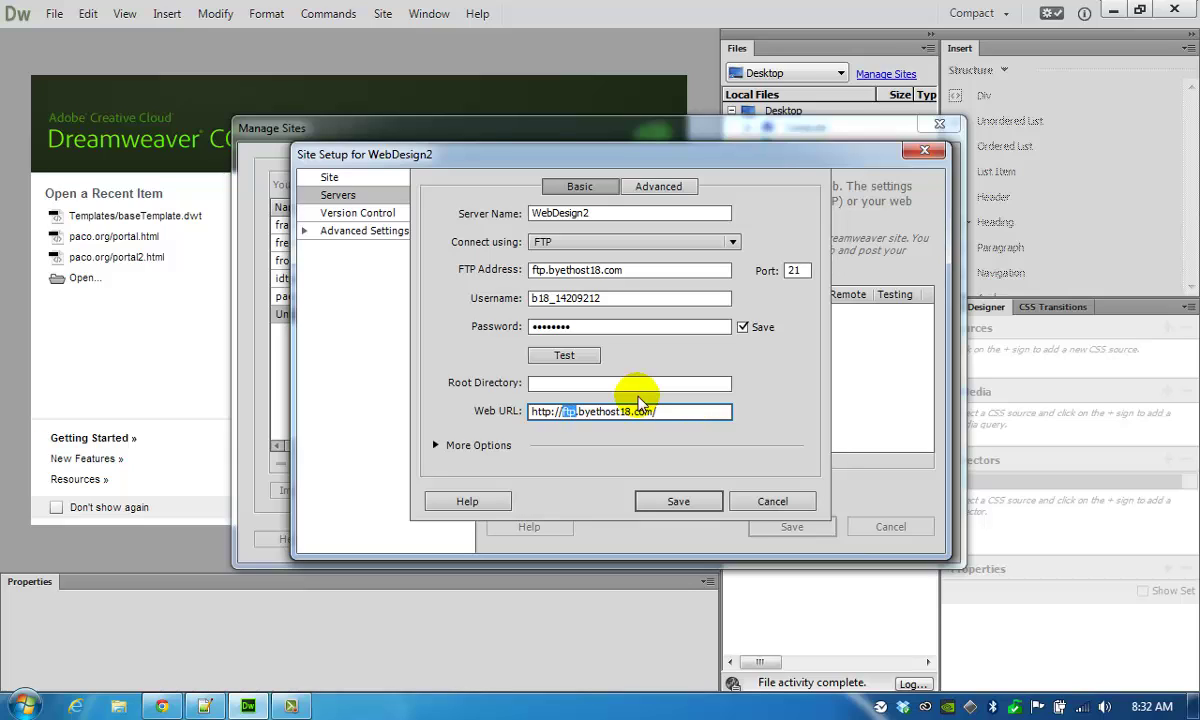
type("www")
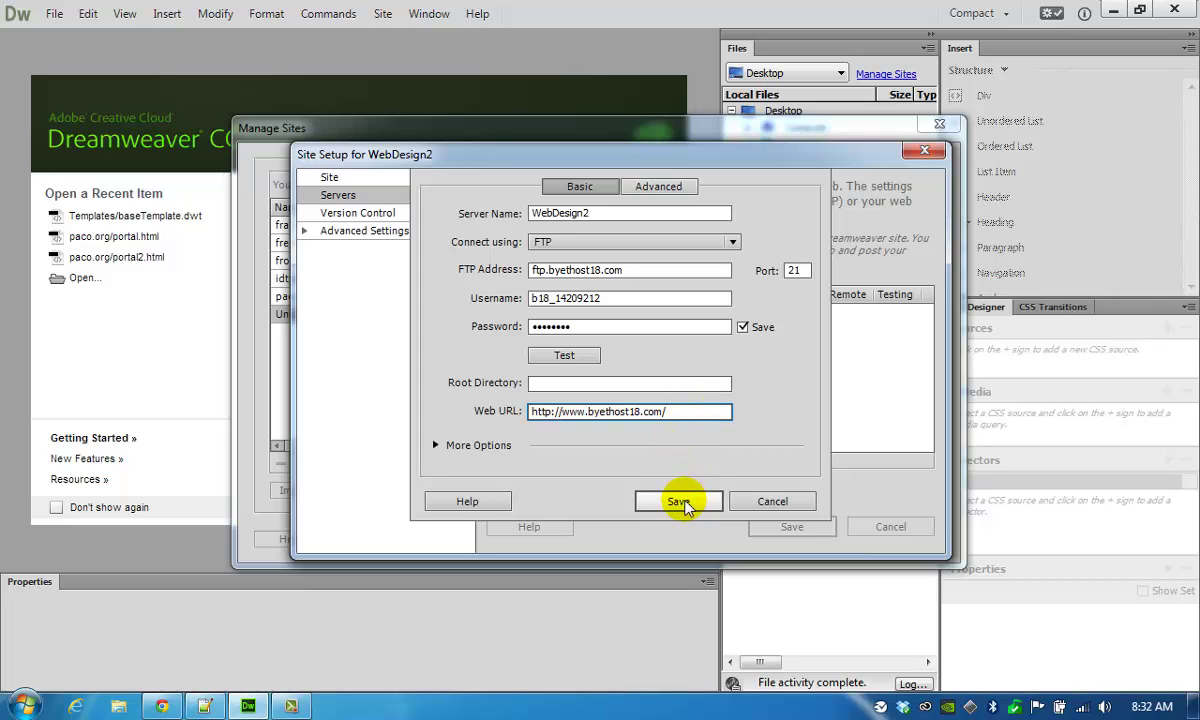
left_click(682, 501)
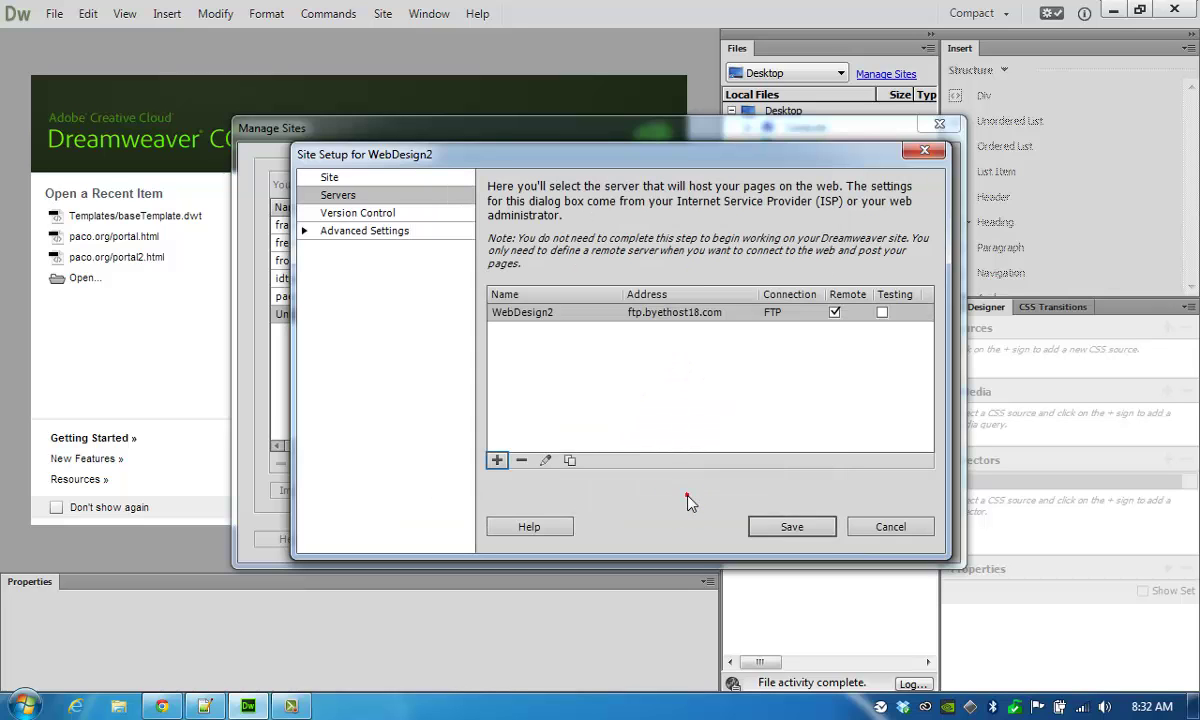
Step: Save the WebDesign2 site setup, leave site management and select the site's root folder among the local files
left_click(792, 527)
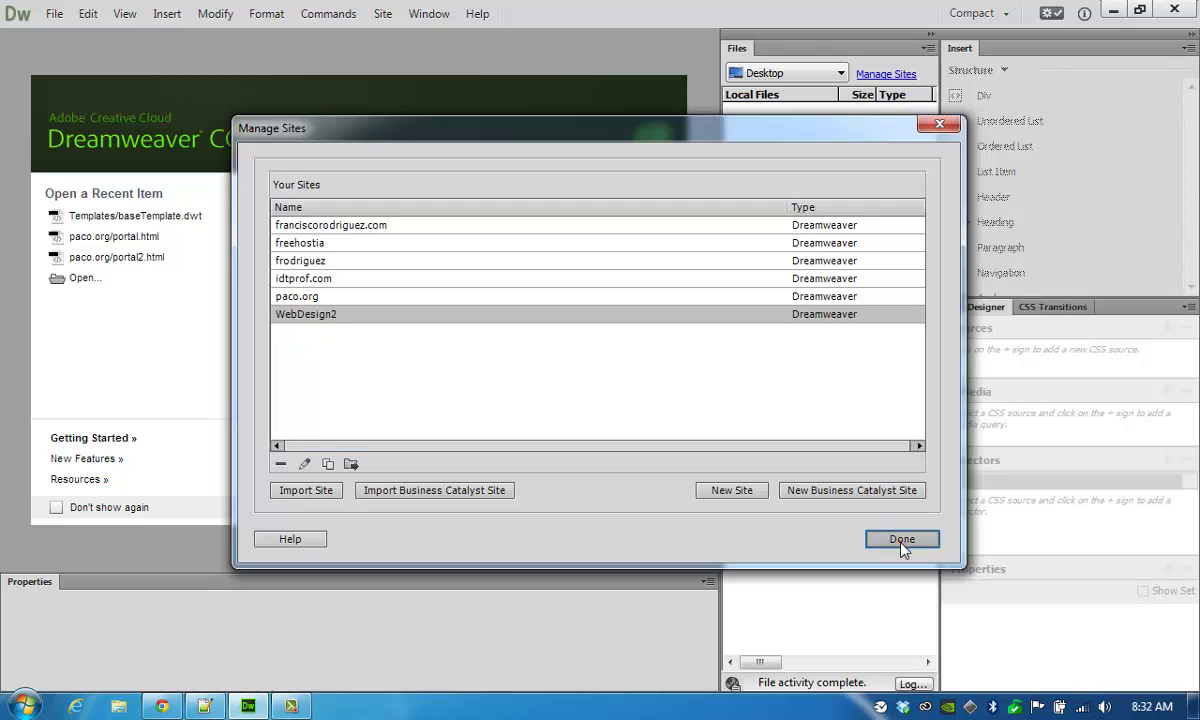
left_click(902, 541)
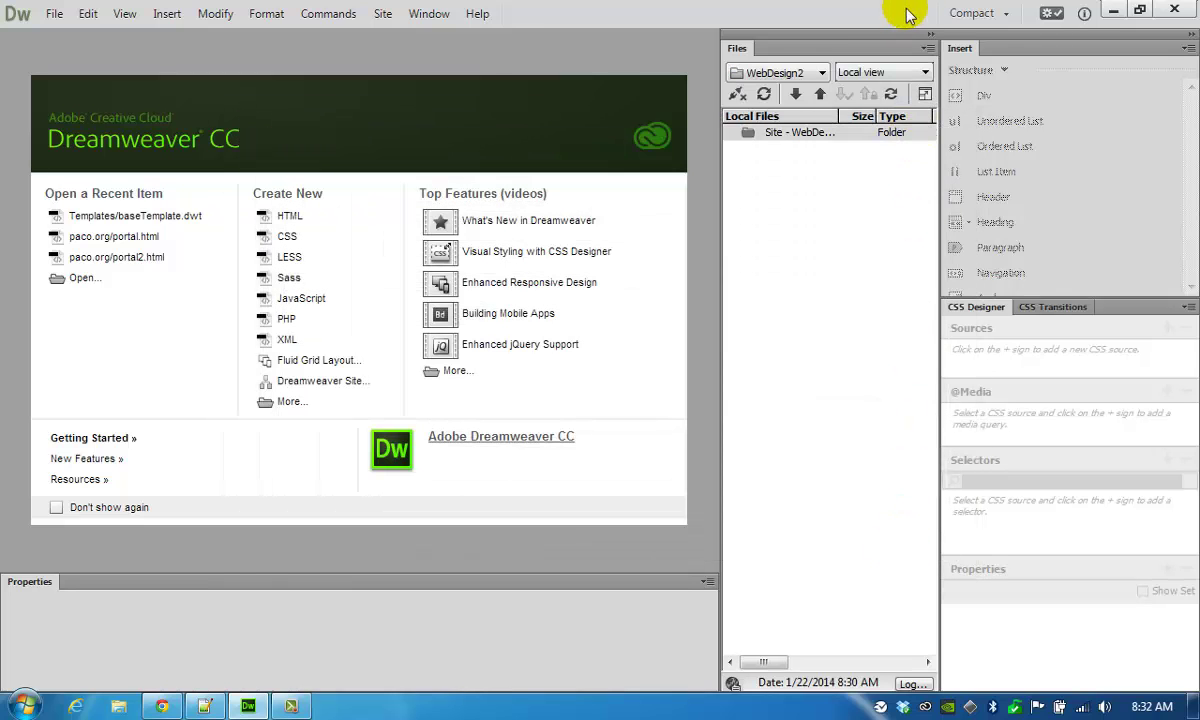
left_click(798, 136)
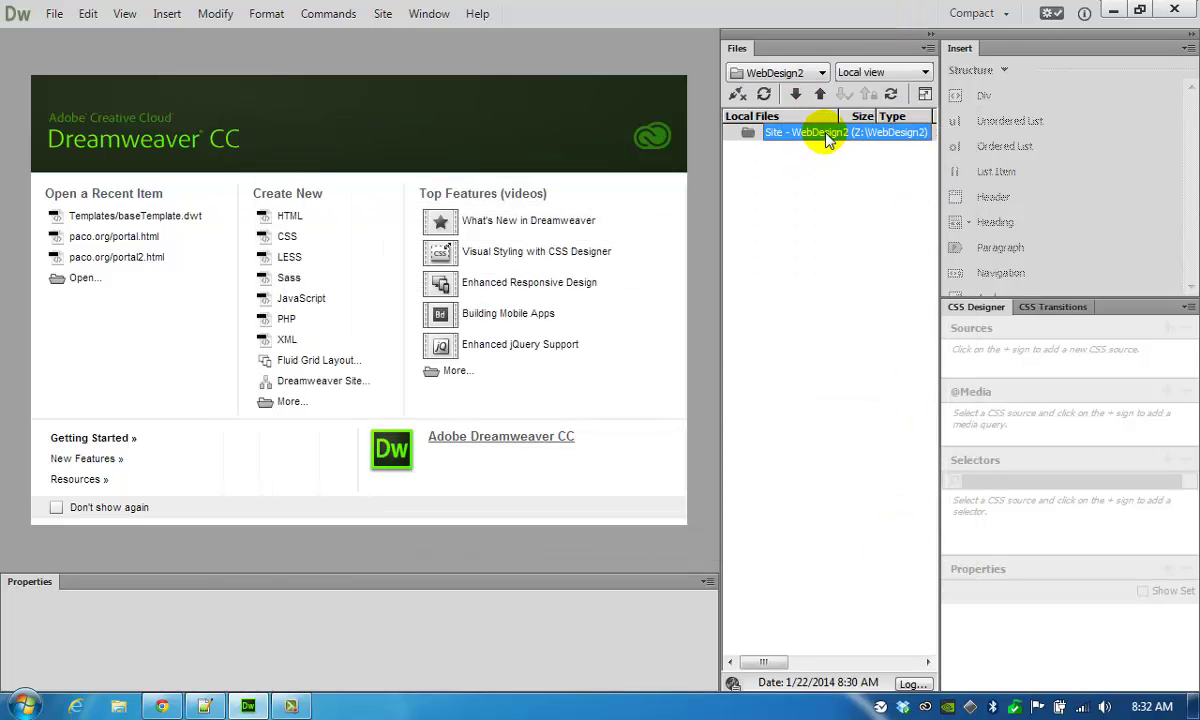